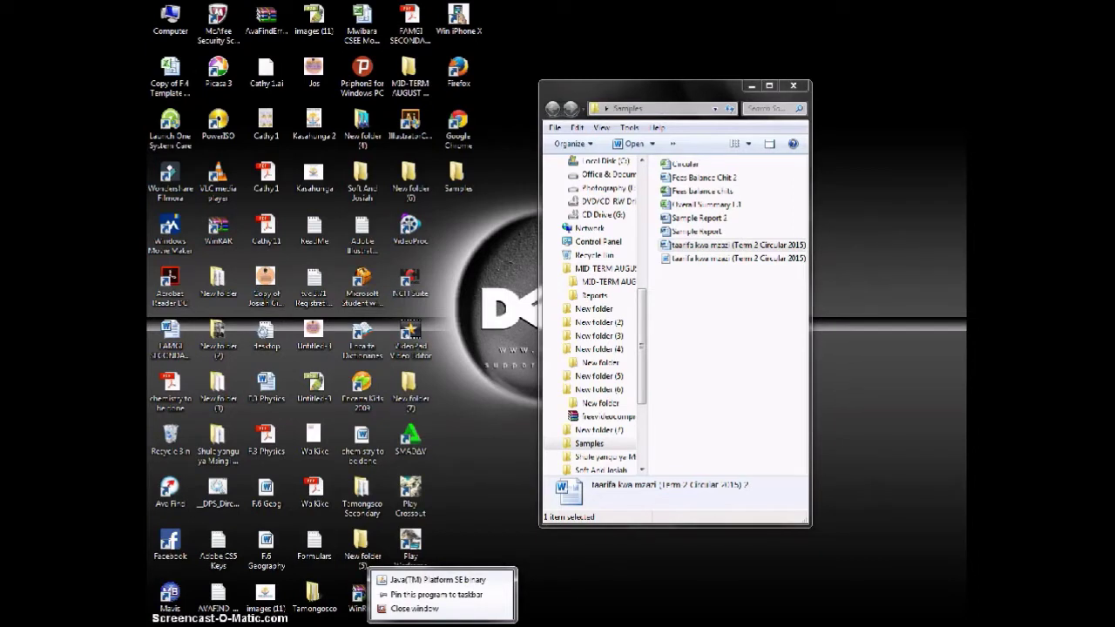
Step: Switch to the open Fees Balance Chit 2 document in Word
click(488, 510)
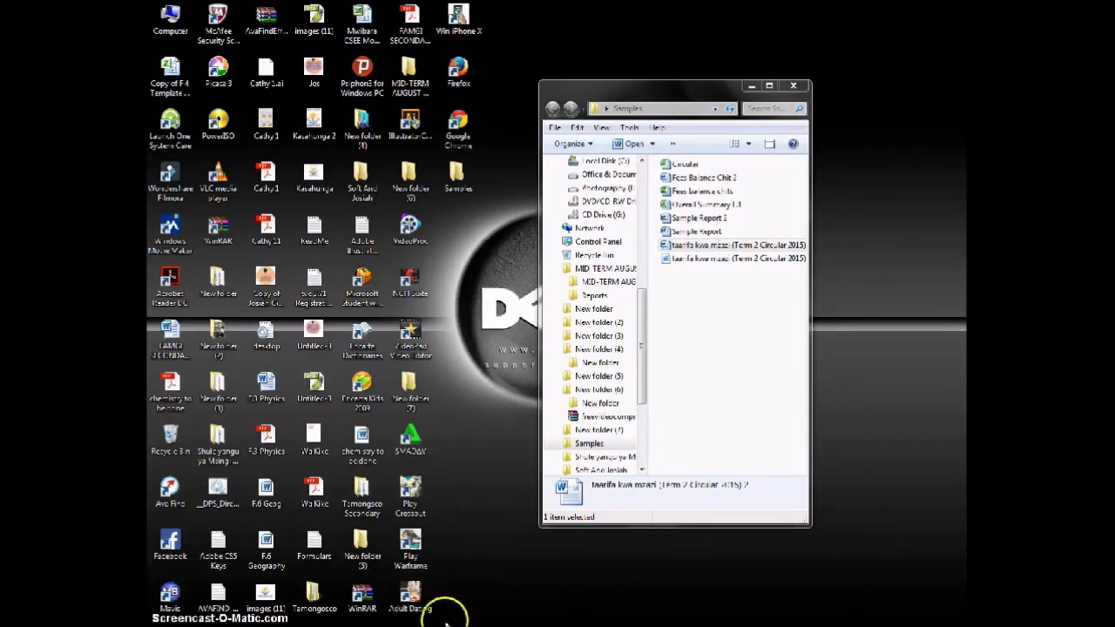
mouse_move(407, 623)
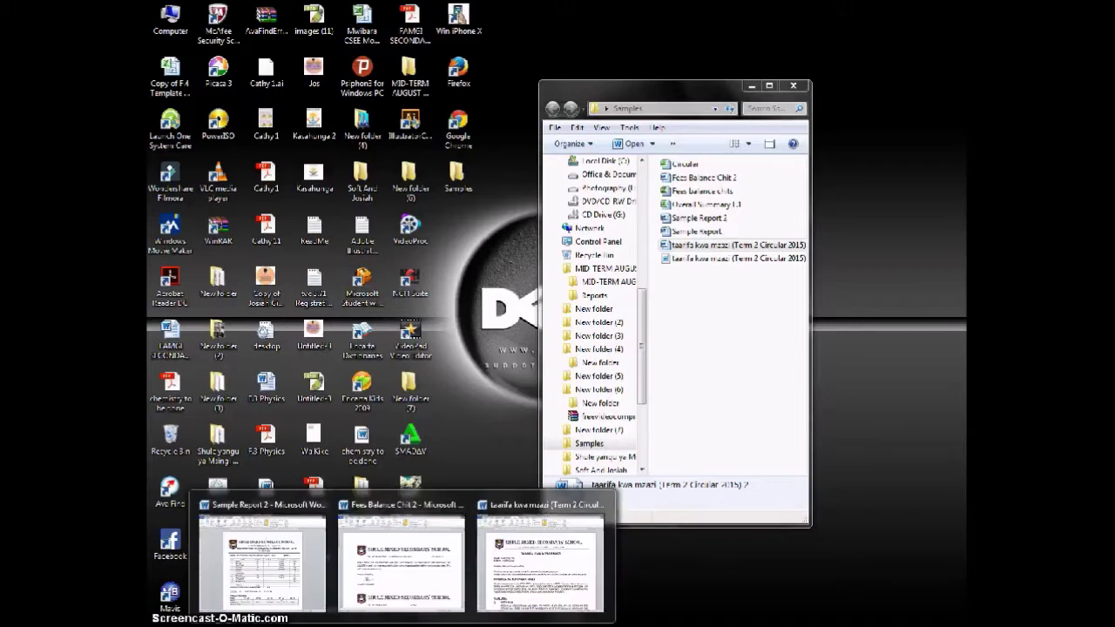
click(399, 562)
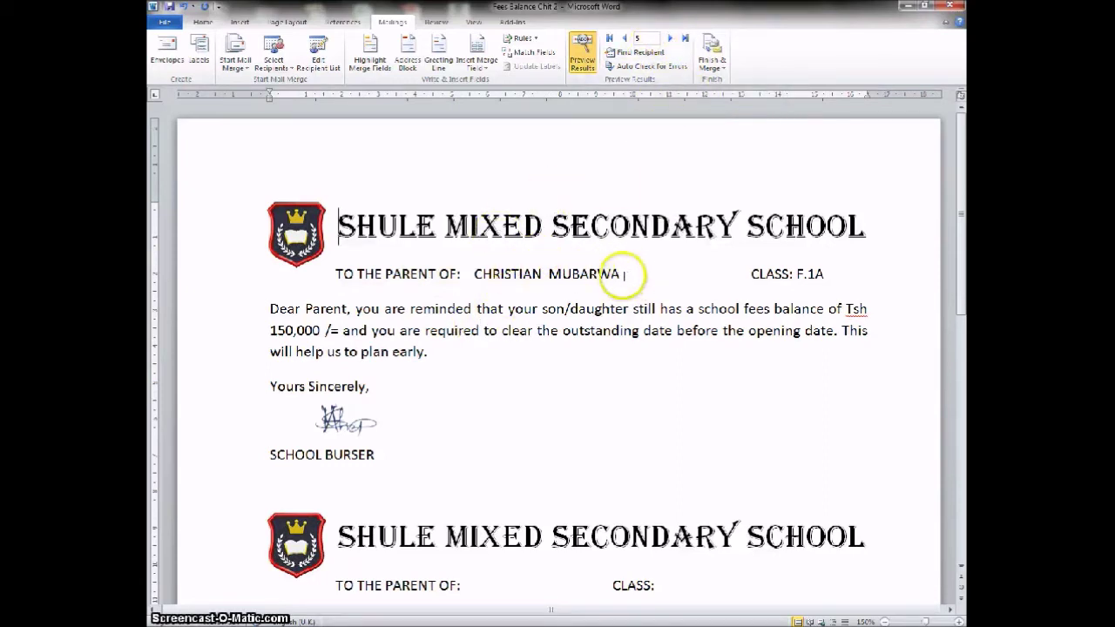
Step: Examine the merged student name, class and fees balance on the chit, and preview the following three records
drag(624, 274, 495, 277)
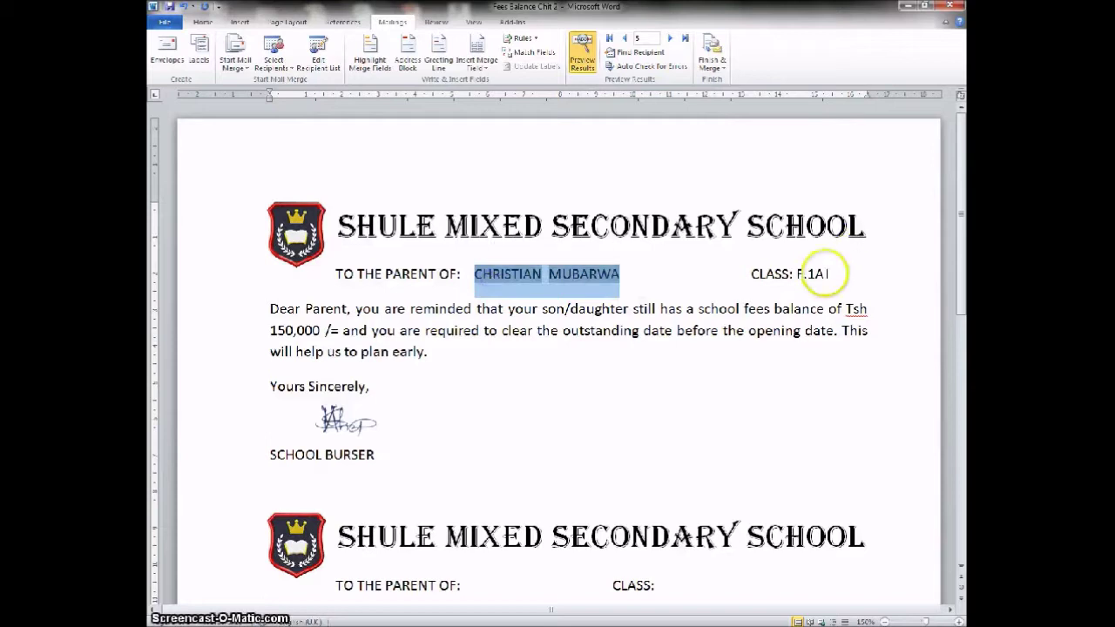
drag(823, 274, 799, 275)
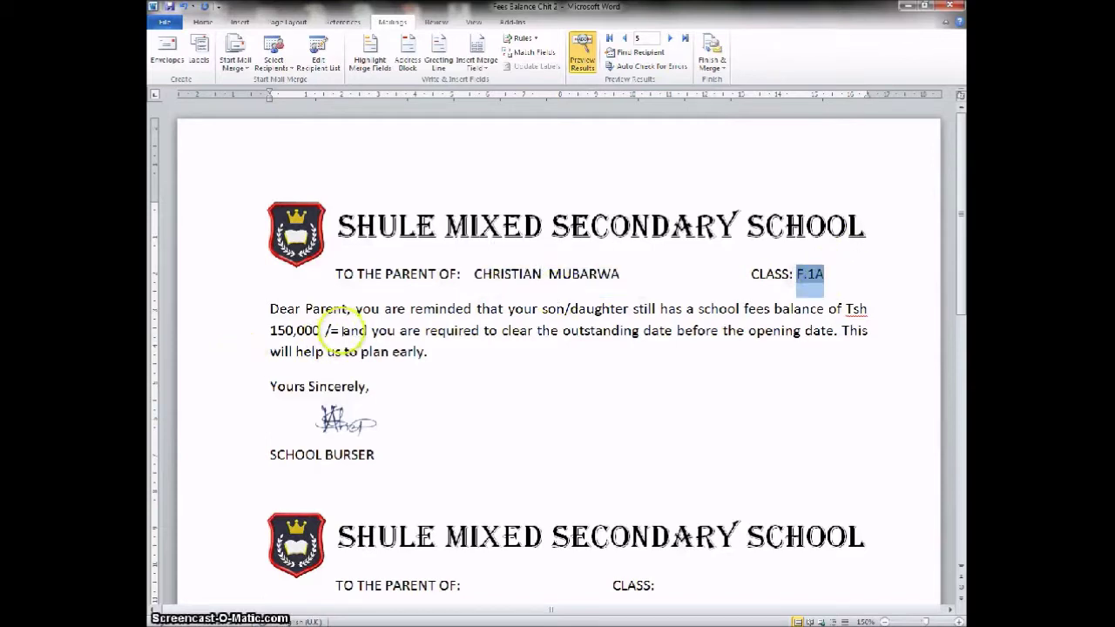
drag(339, 331, 275, 331)
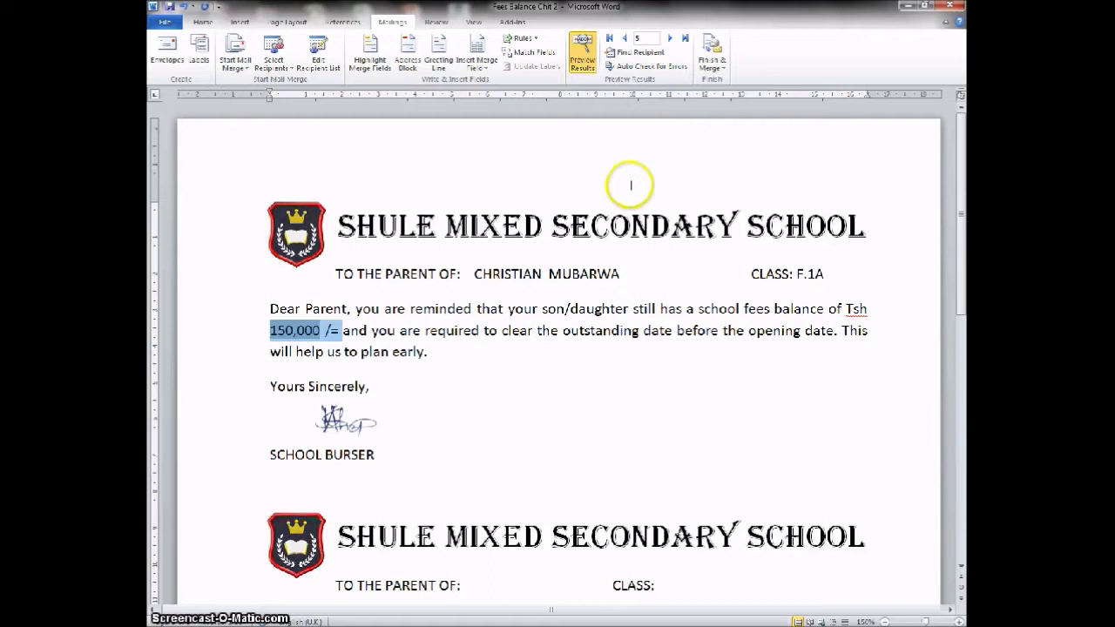
click(670, 39)
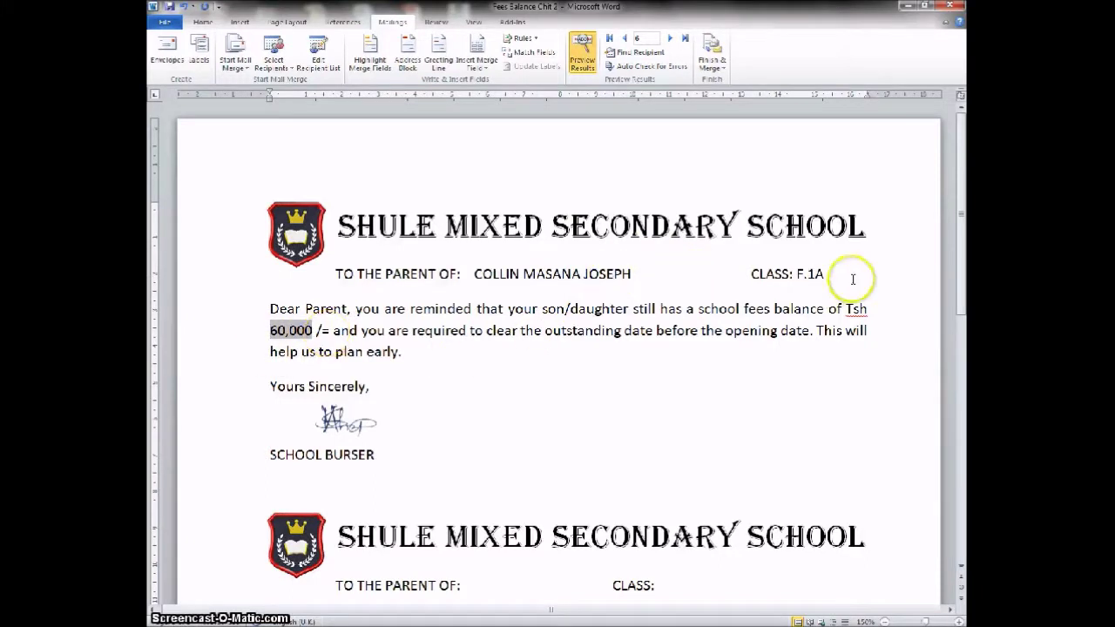
click(668, 39)
click(669, 39)
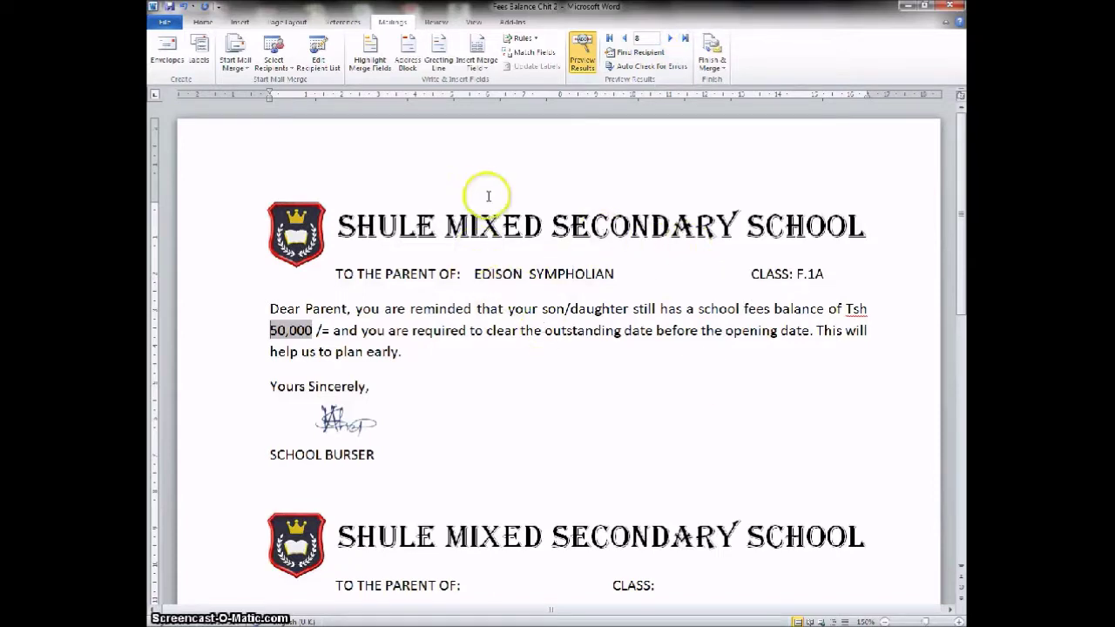
Step: Merge all records into a new document of individual letters, and view that document maximized
click(724, 67)
click(662, 151)
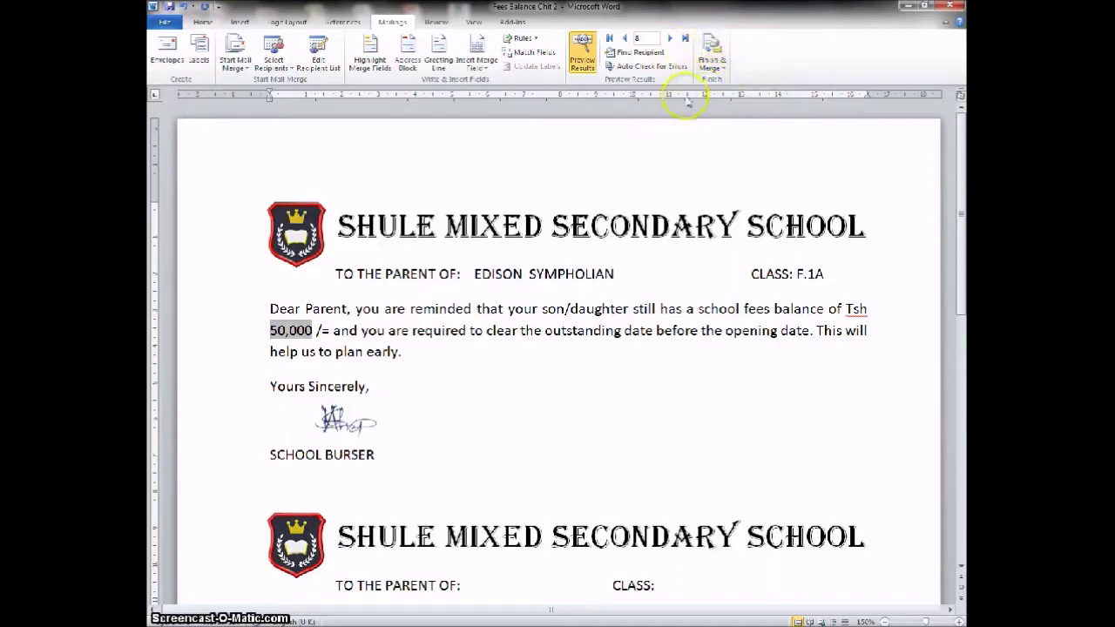
click(713, 62)
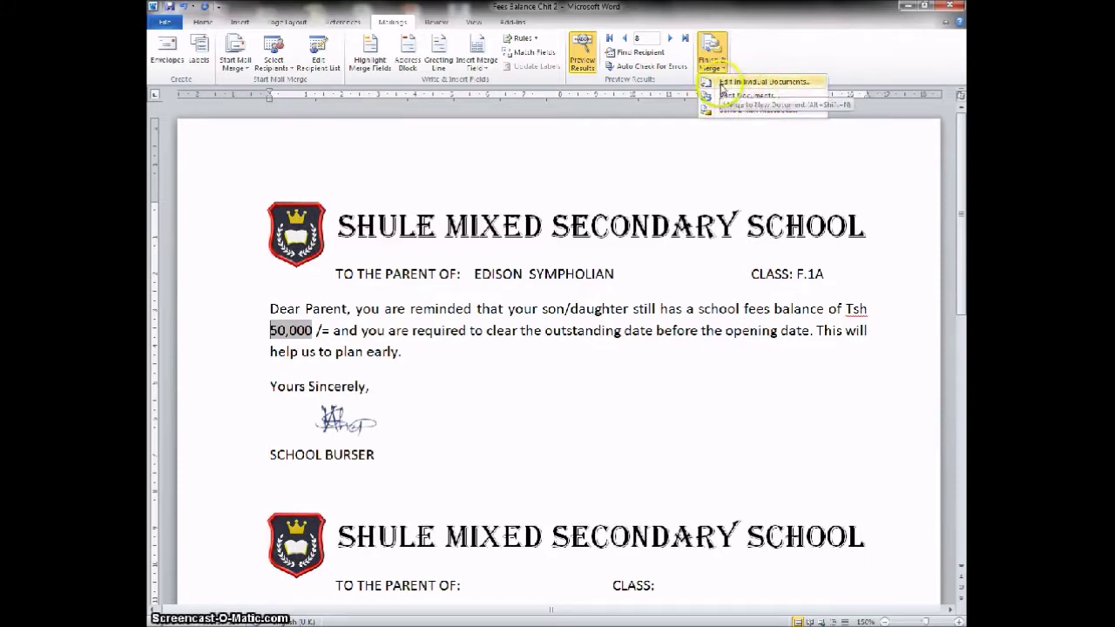
click(758, 83)
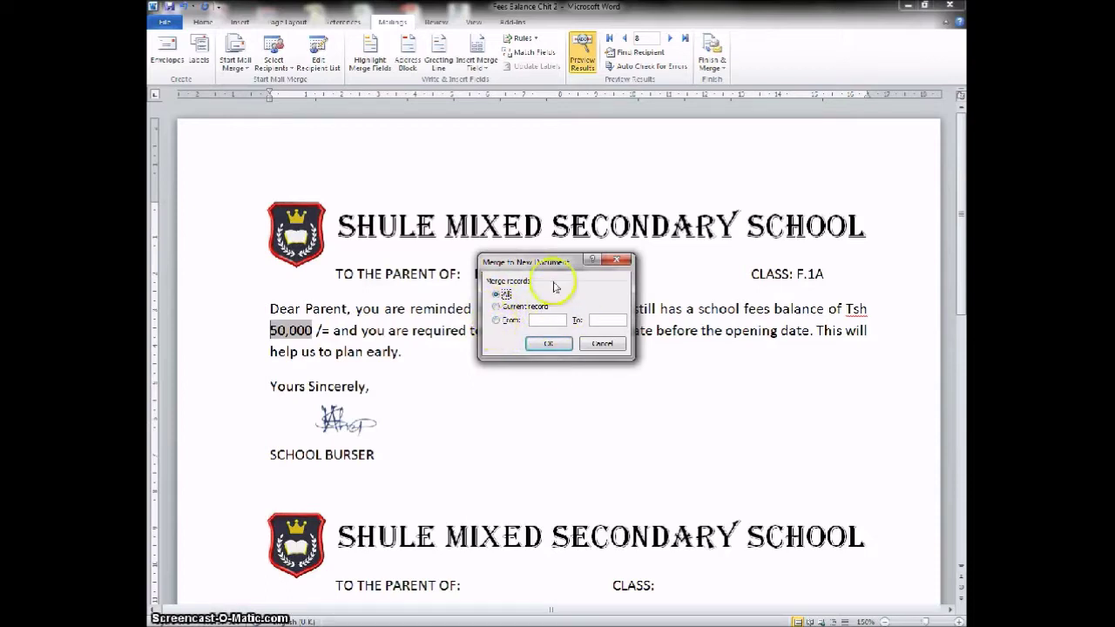
click(549, 346)
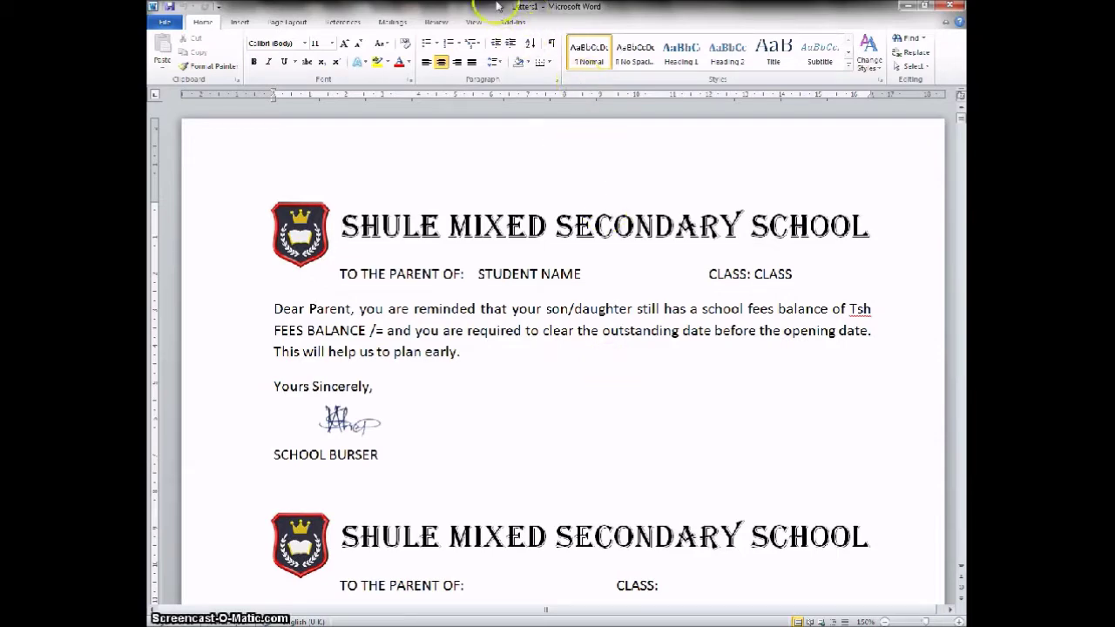
double_click(586, 7)
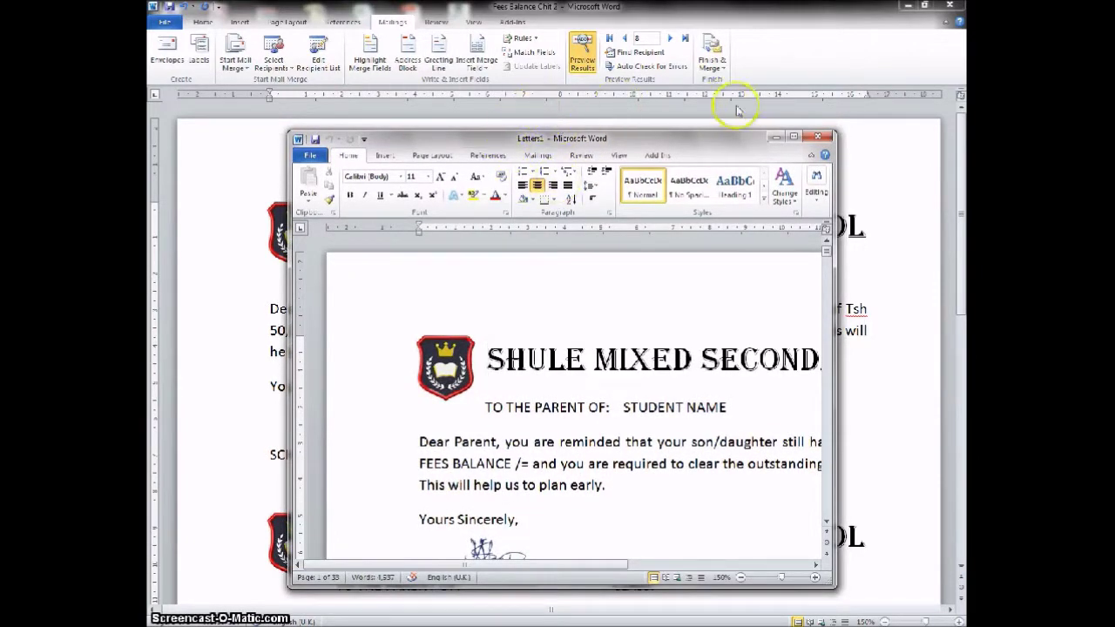
click(793, 136)
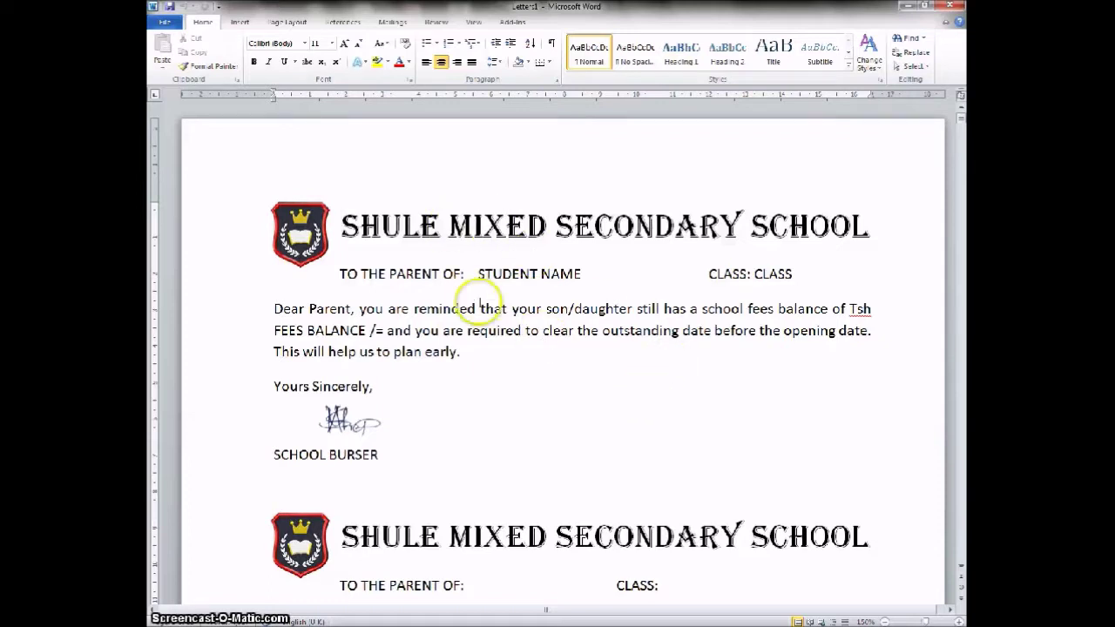
Step: Examine the placeholder fields in the first merged letter and the student details in the following letters, through to the document's end
drag(471, 273, 588, 273)
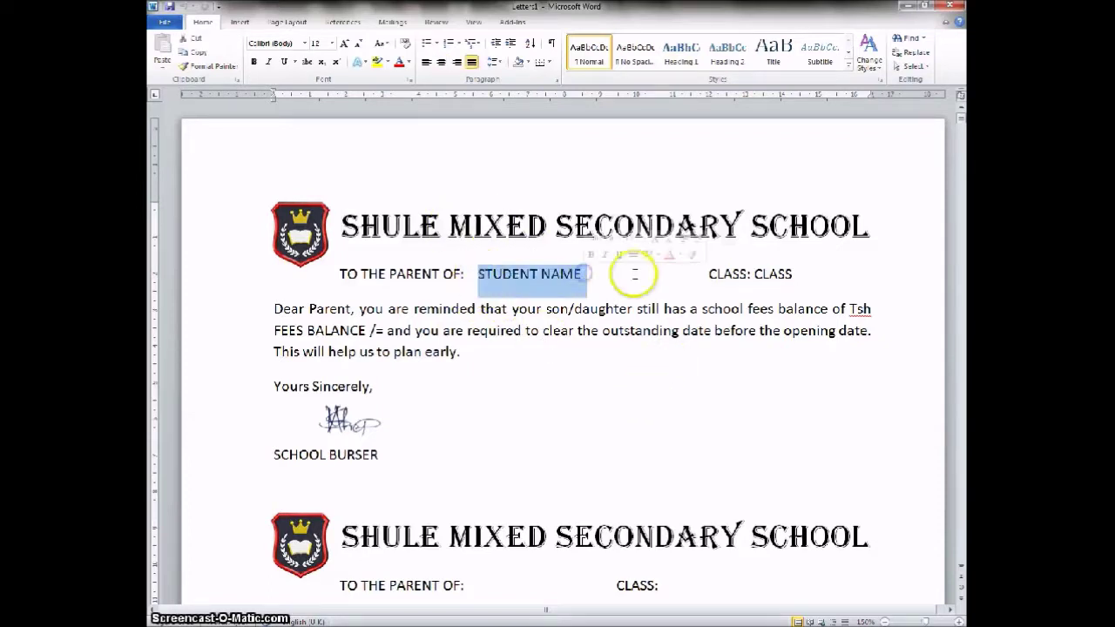
drag(791, 275, 742, 274)
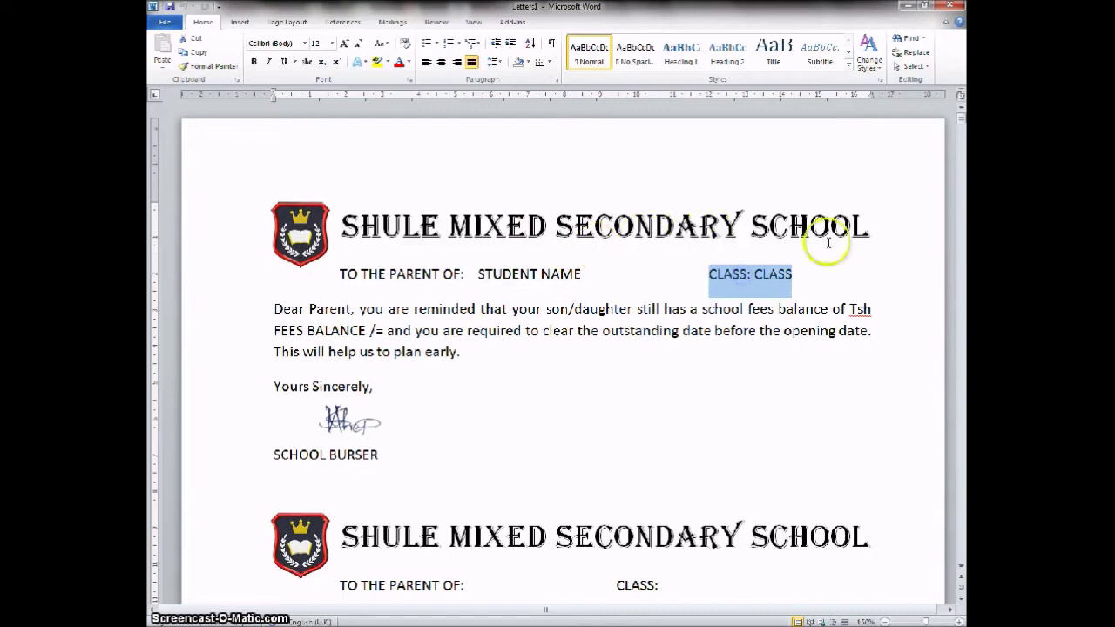
scroll(759, 338, down, 20)
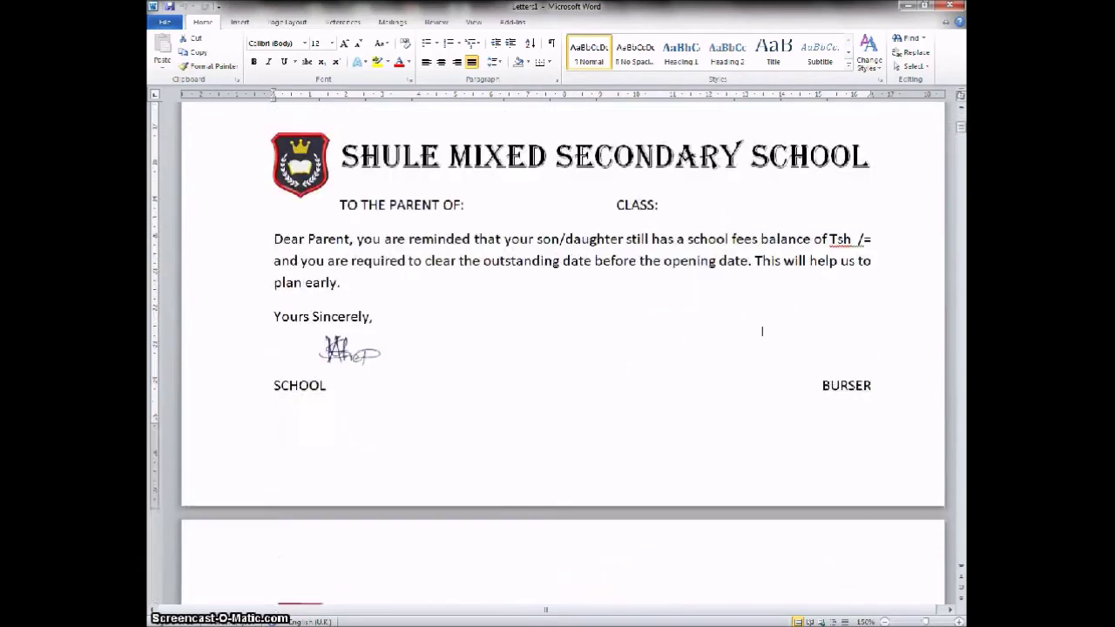
scroll(549, 170, up, 1)
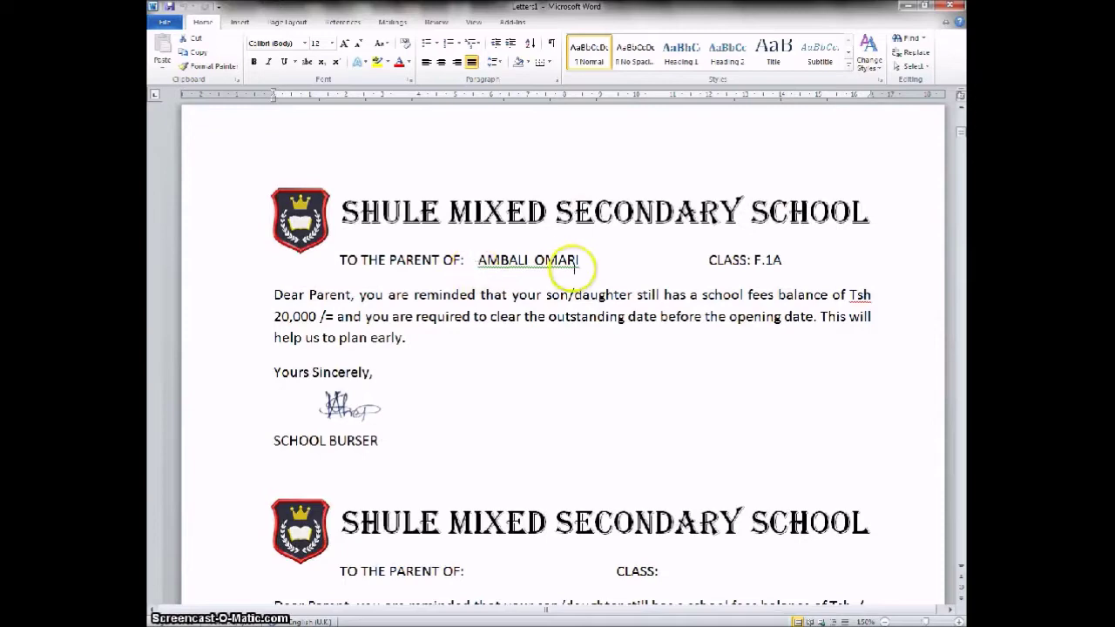
scroll(567, 311, down, 12)
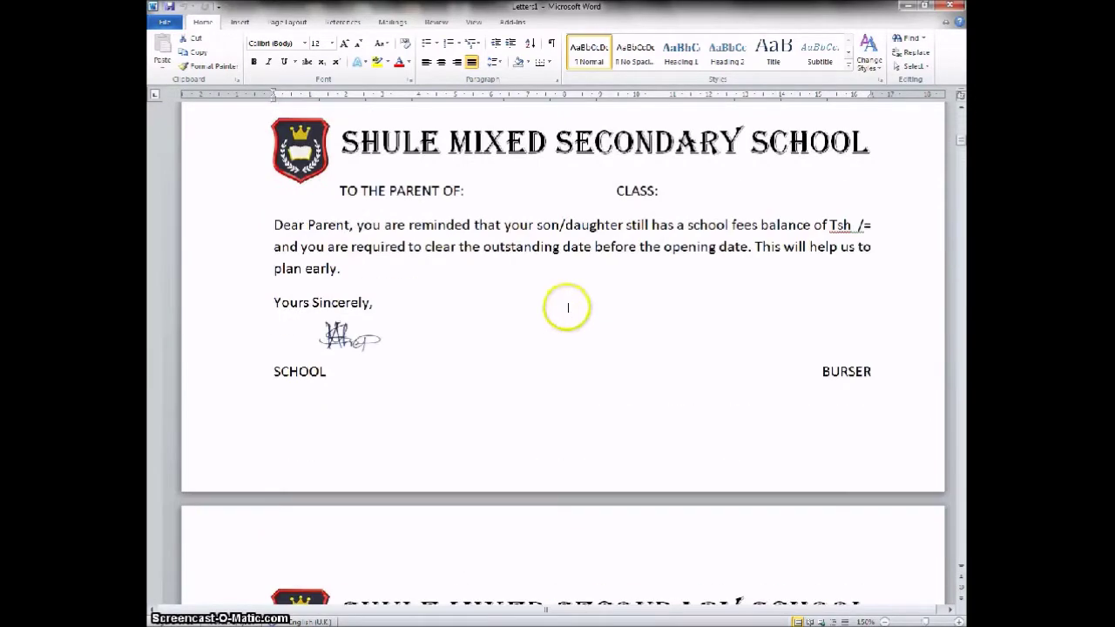
scroll(562, 317, down, 2)
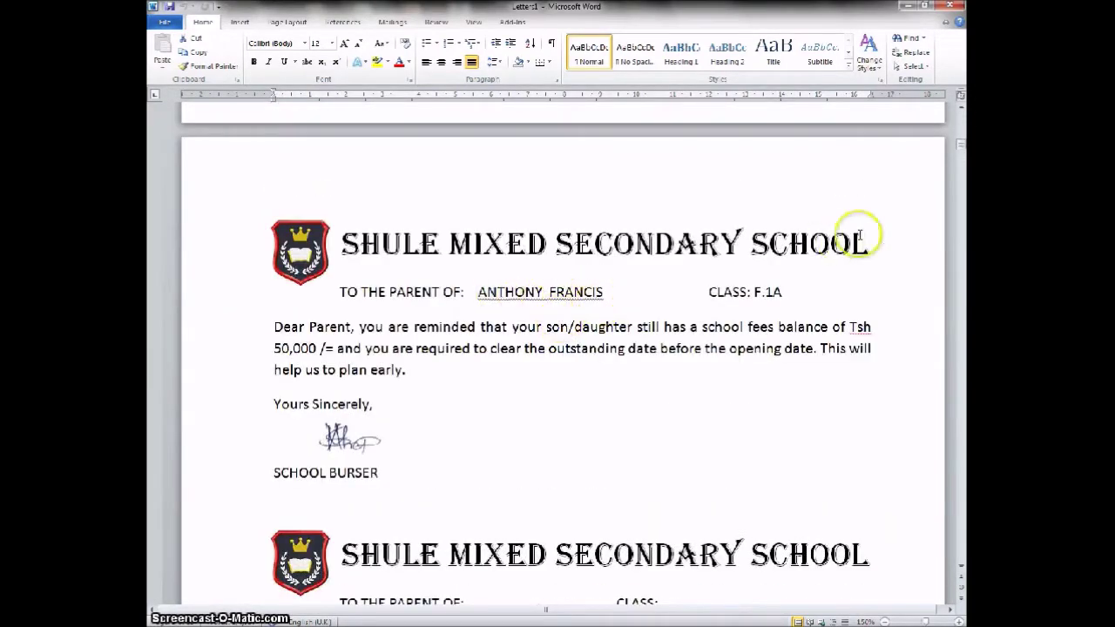
drag(958, 147, 960, 159)
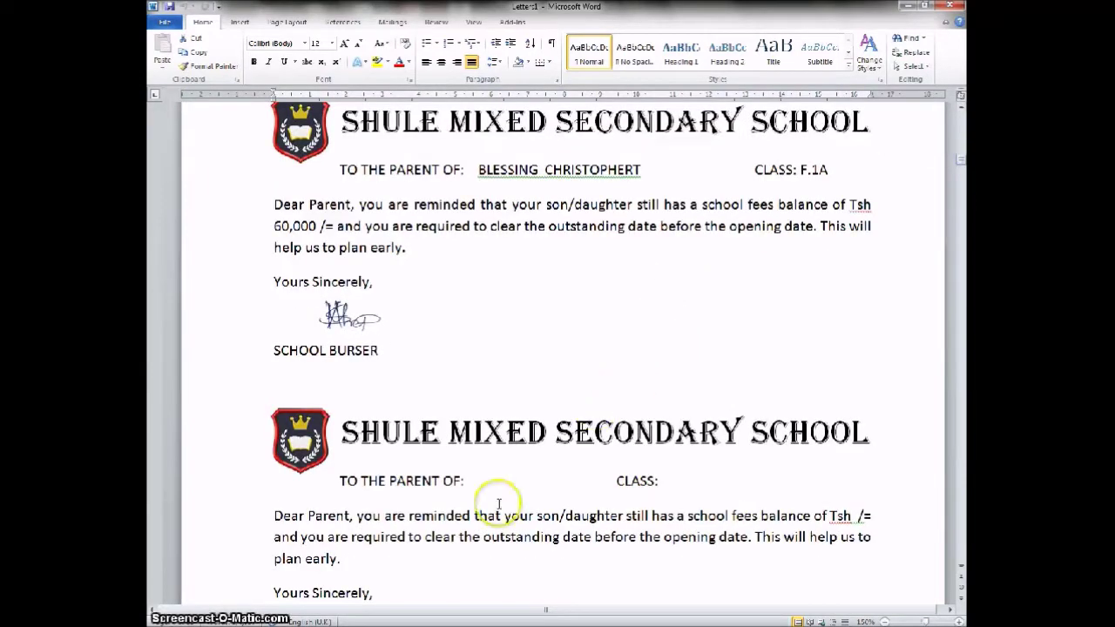
scroll(497, 502, down, 1)
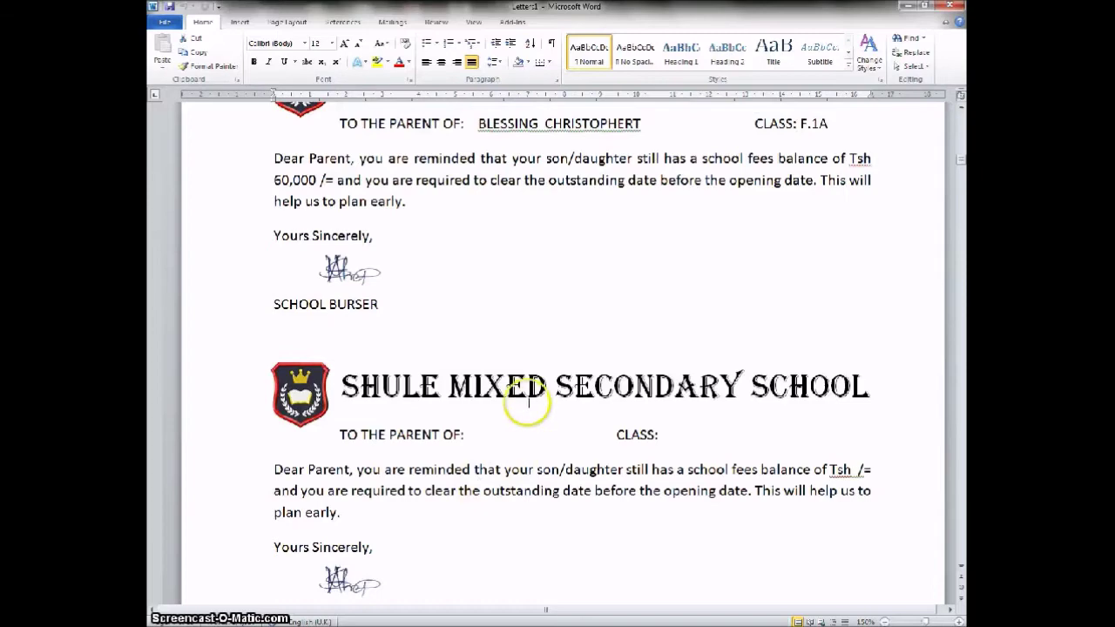
scroll(526, 396, up, 3)
scroll(545, 580, down, 11)
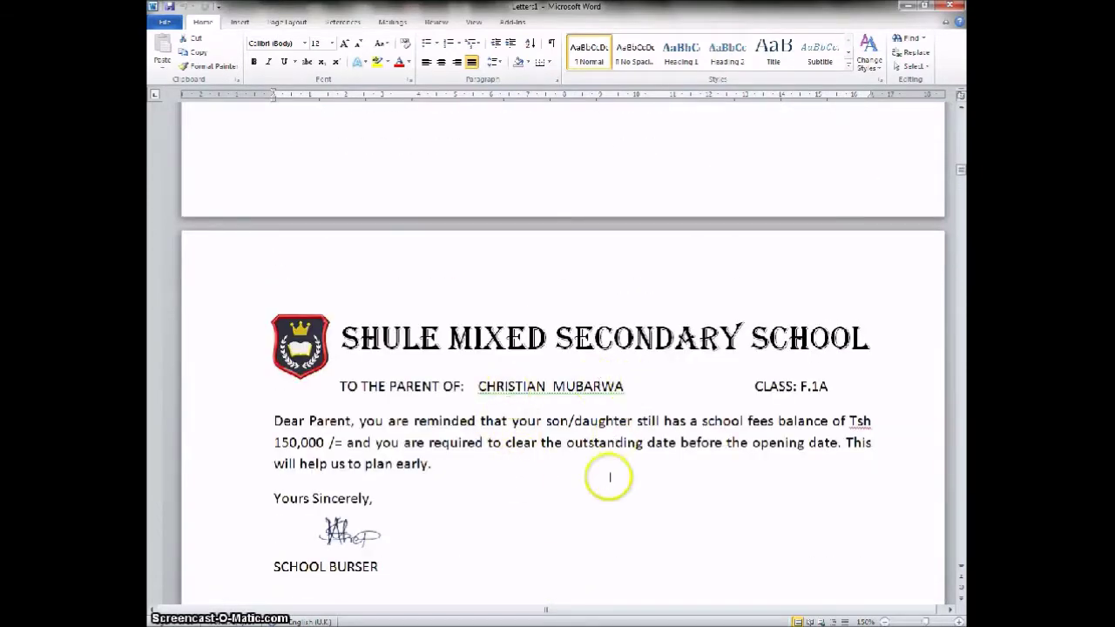
scroll(610, 475, down, 15)
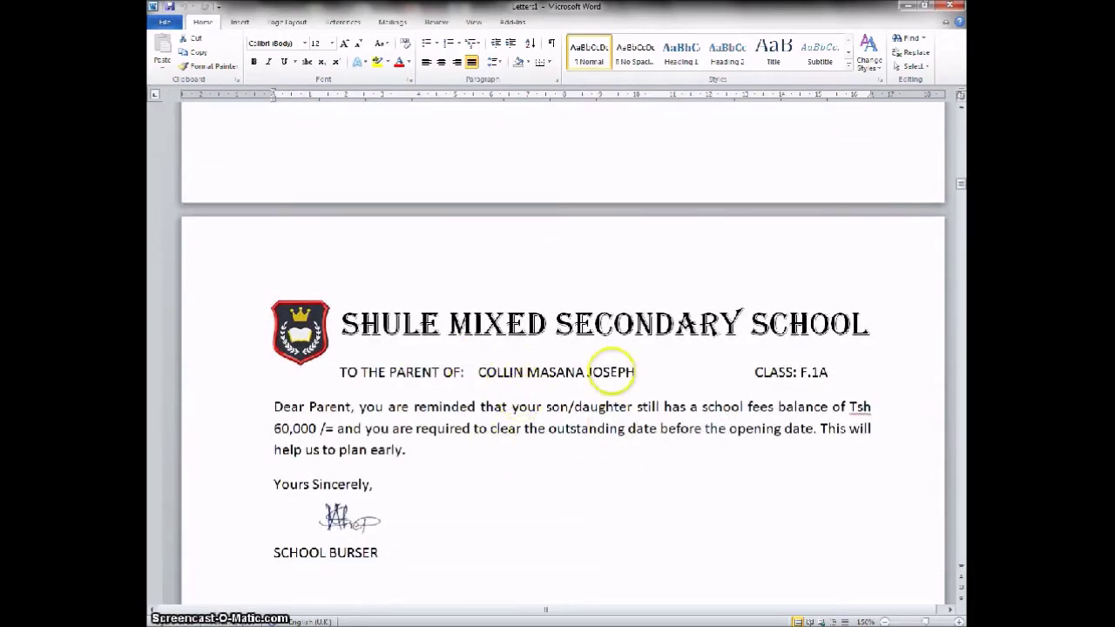
drag(960, 185, 960, 566)
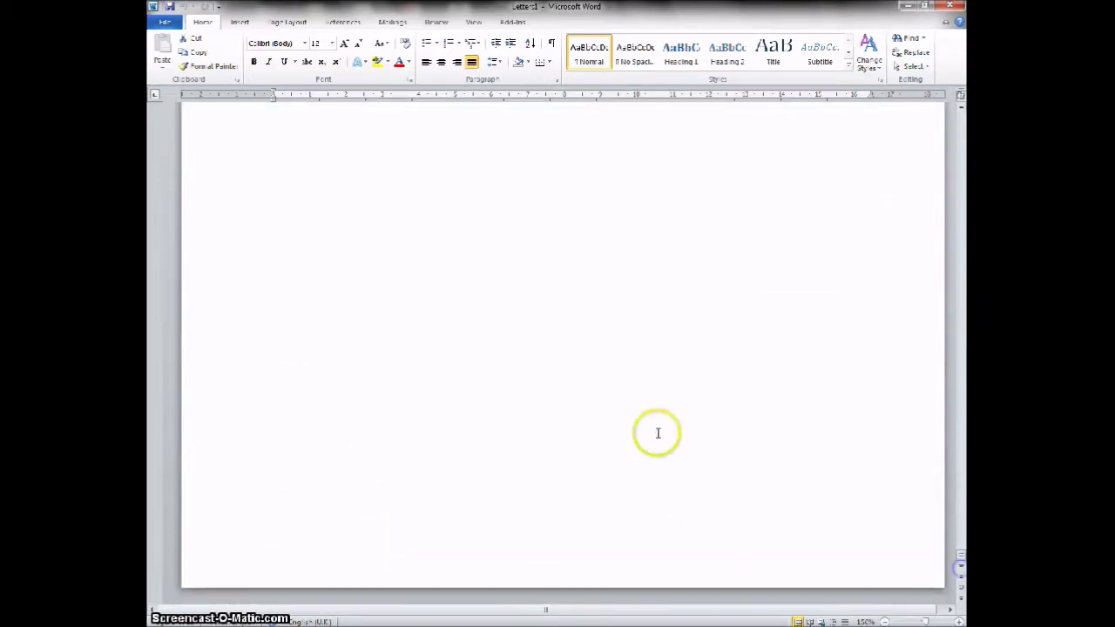
Step: Look back from the end of the merged document for the last letter that carries a student's details
scroll(659, 426, up, 6)
click(845, 392)
key(Delete)
scroll(564, 448, down, 15)
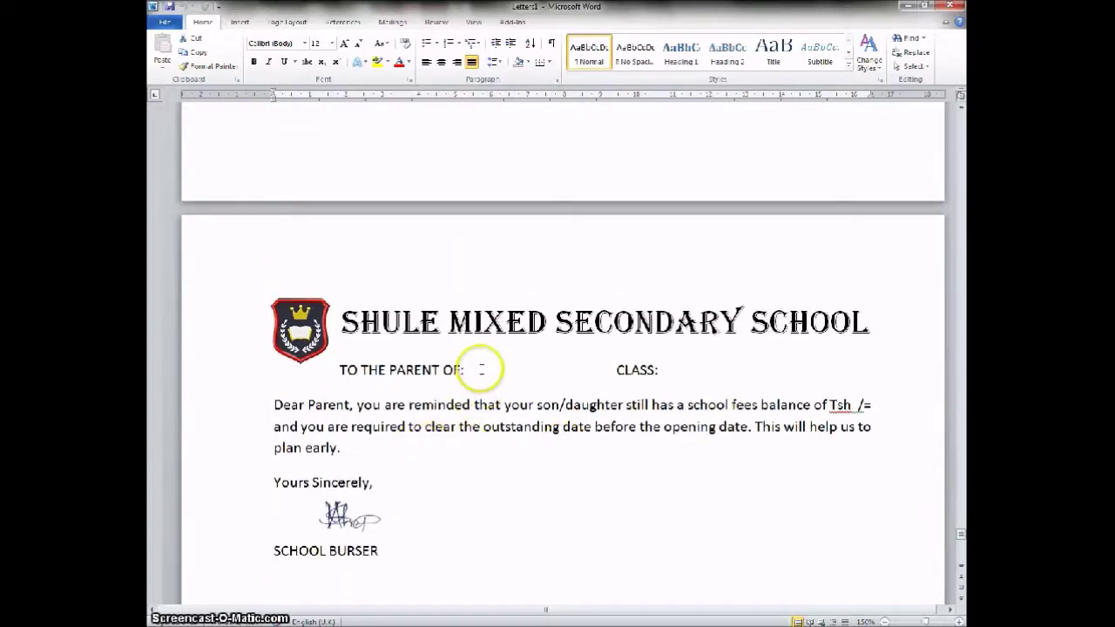
scroll(480, 369, up, 10)
scroll(468, 358, up, 2)
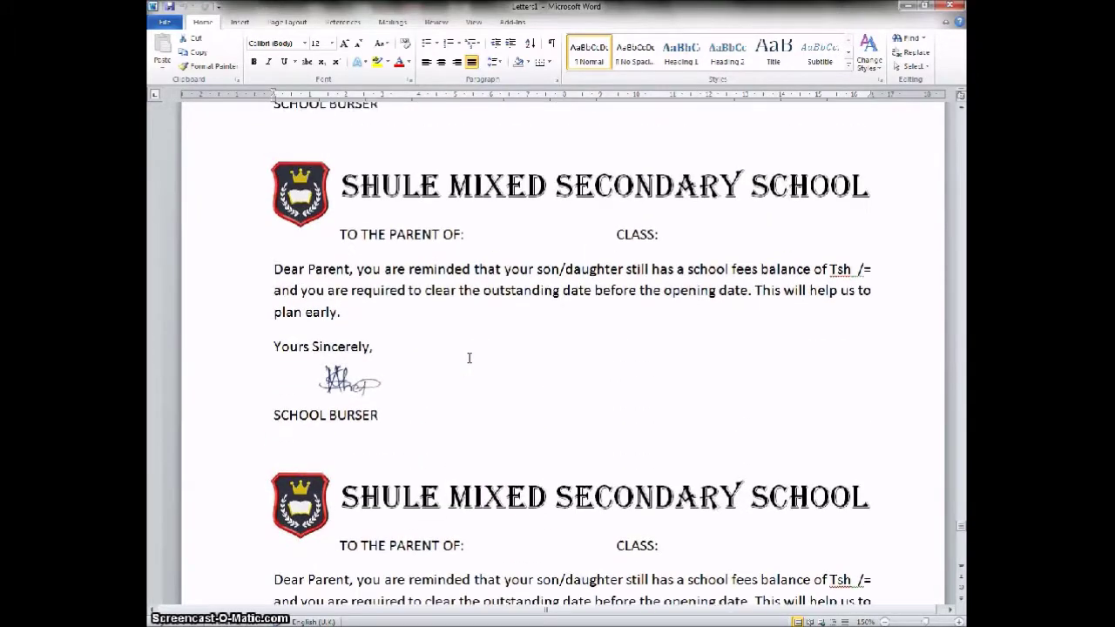
scroll(469, 358, up, 2)
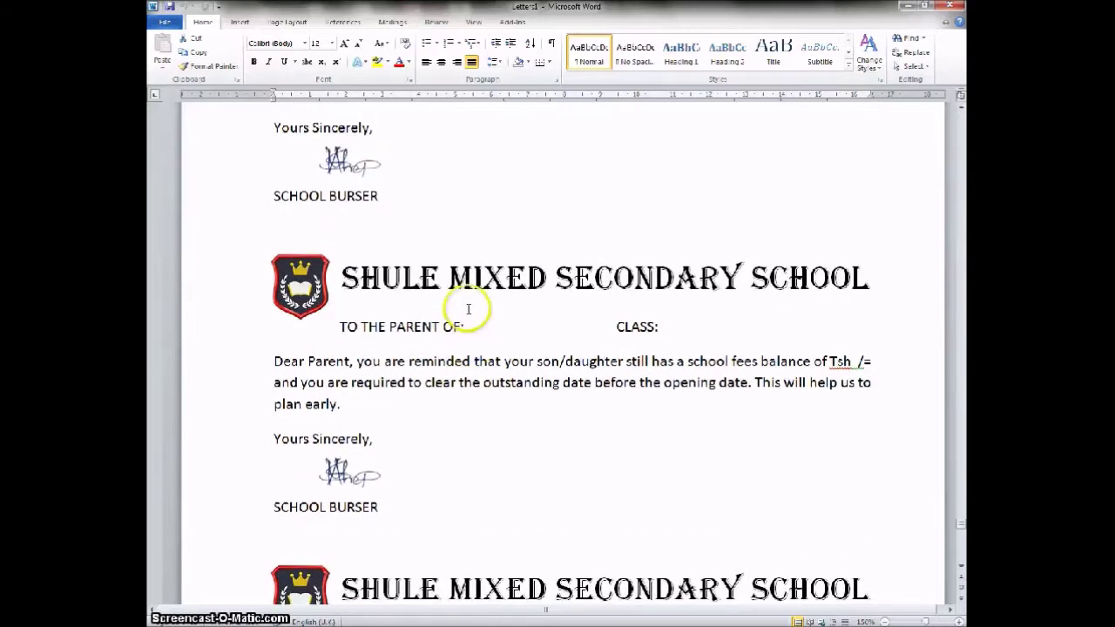
scroll(495, 366, up, 10)
scroll(496, 359, up, 10)
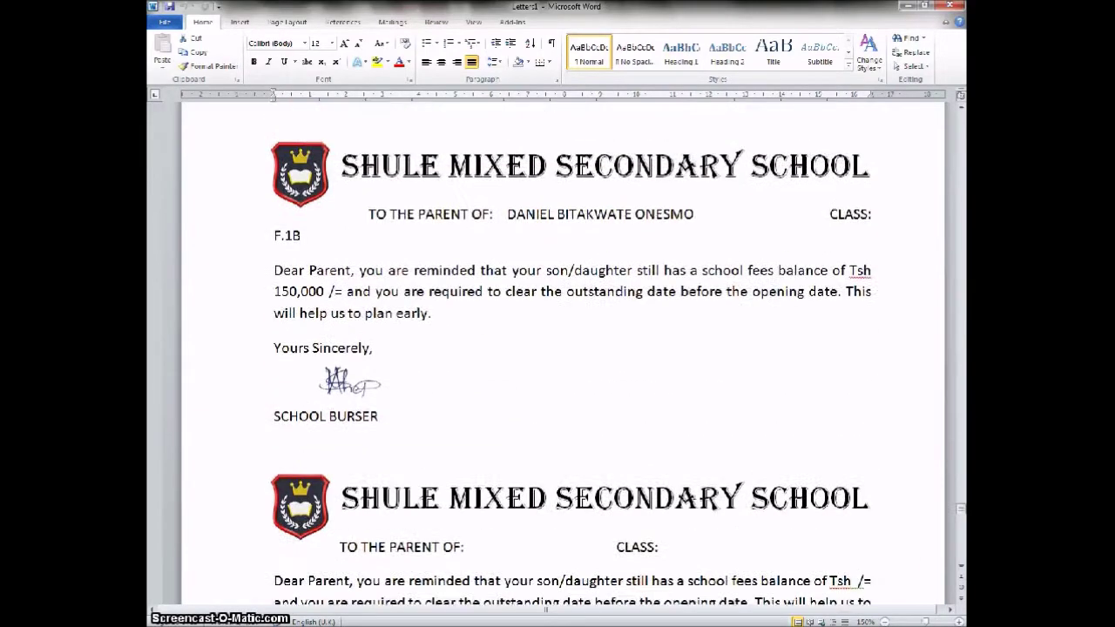
scroll(417, 277, up, 1)
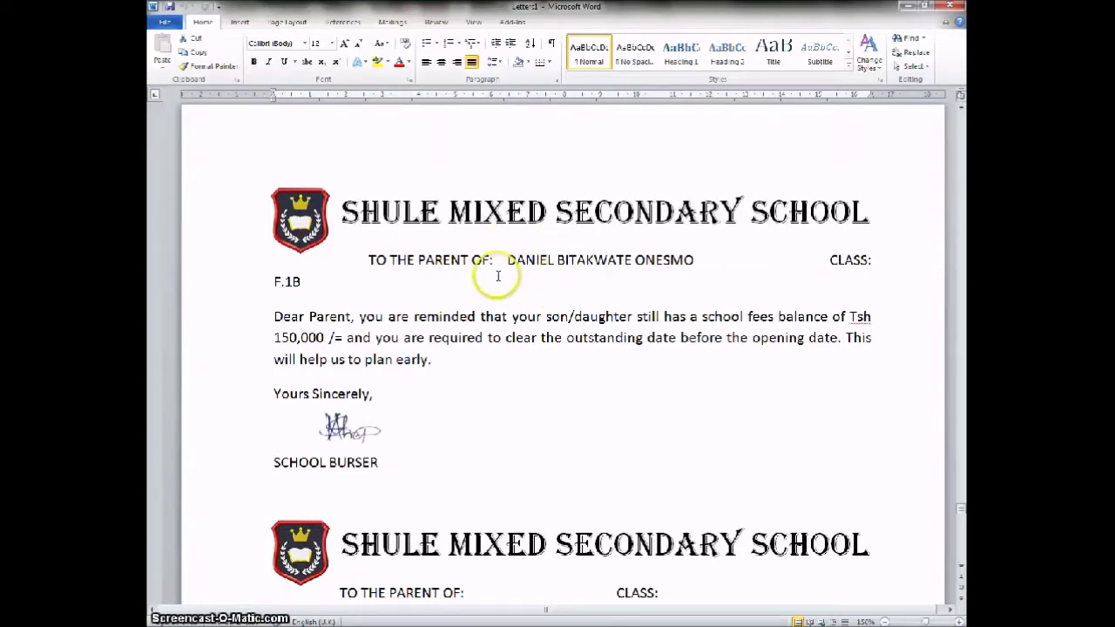
Step: Delete the blank letters that follow the last student's page at the end of the merged document
scroll(624, 450, down, 9)
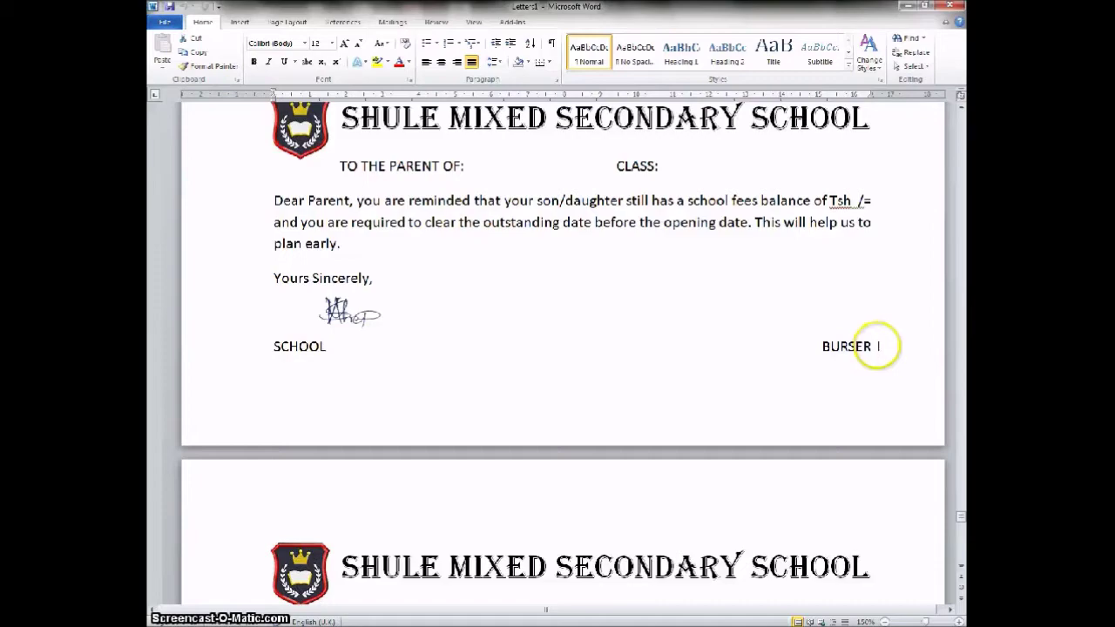
drag(883, 378, 738, 601)
key(Delete)
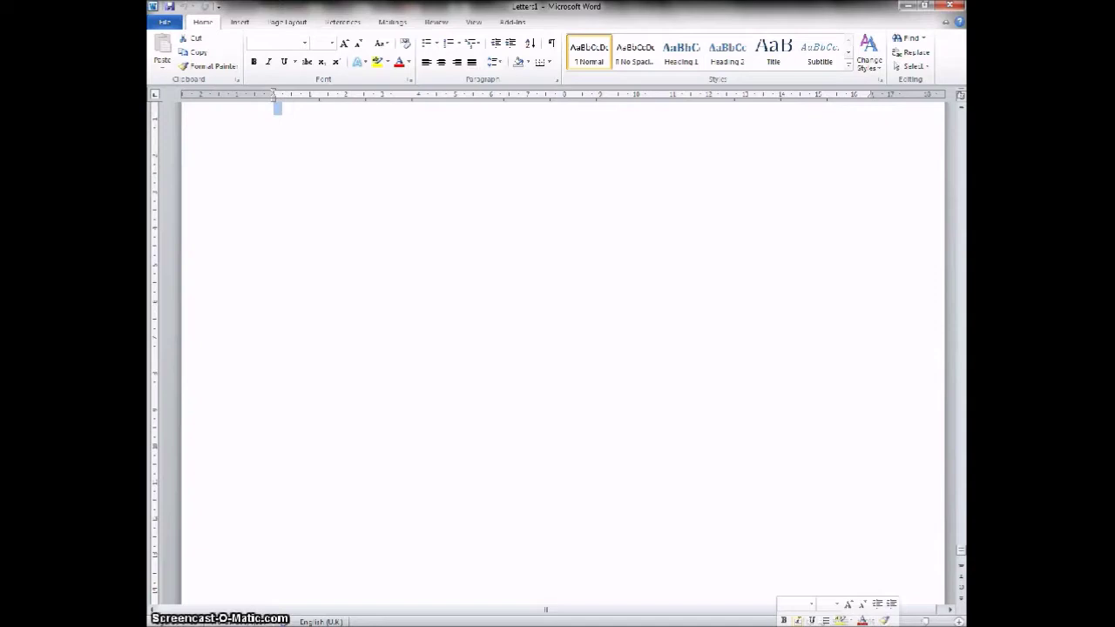
key(BackSpace)
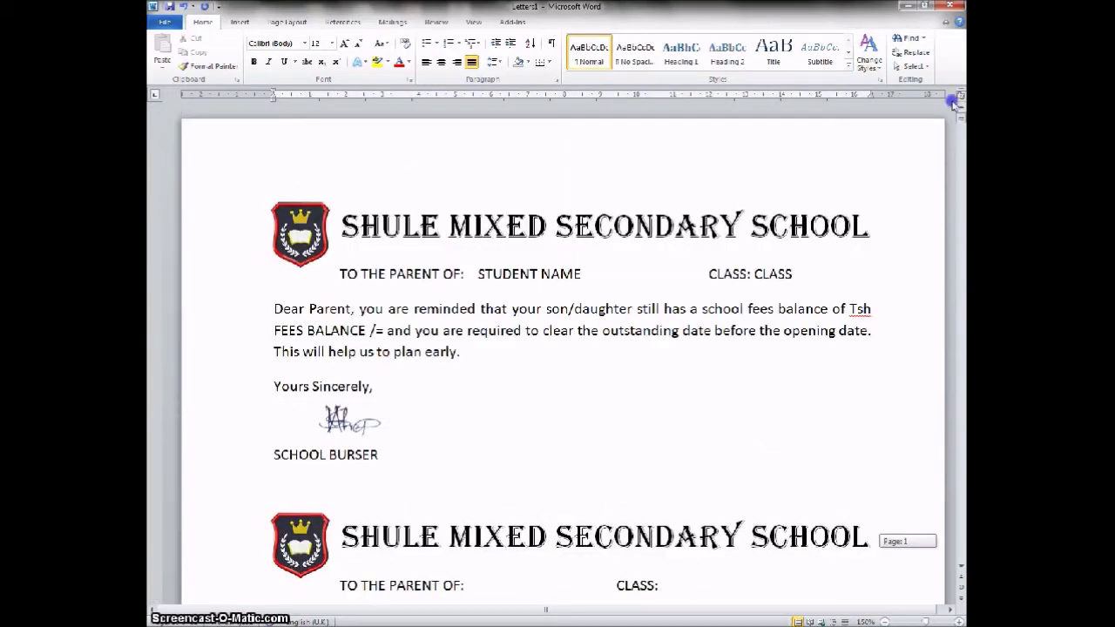
Step: Remove the first page with the STUDENT NAME placeholder letter, so the document starts with the first real student's letter
drag(338, 160, 916, 339)
key(ctrl+x)
scroll(938, 316, up, 1)
scroll(723, 308, down, 1)
scroll(649, 349, up, 1)
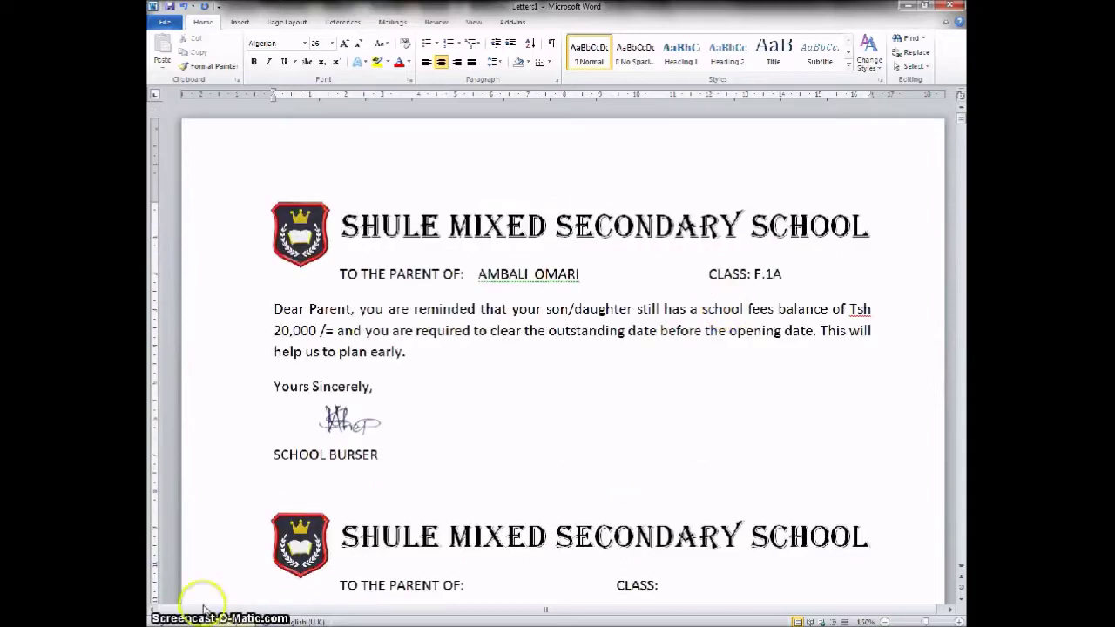
scroll(480, 416, down, 1)
scroll(480, 416, up, 1)
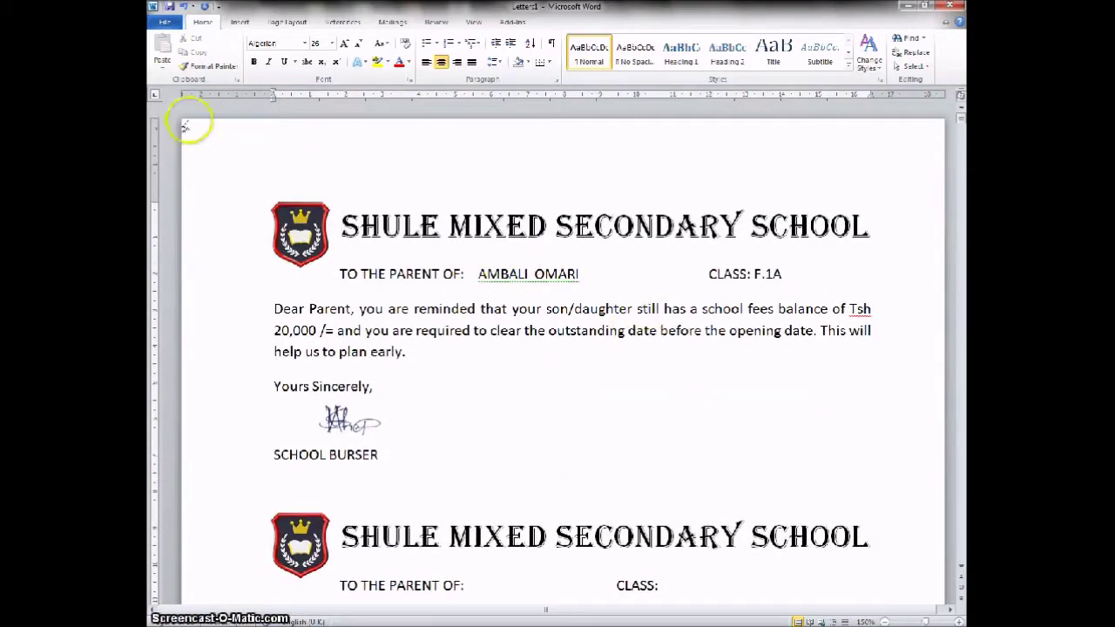
Step: Check the merged fees letters in the print preview, advancing a few pages, and return to the document
click(162, 22)
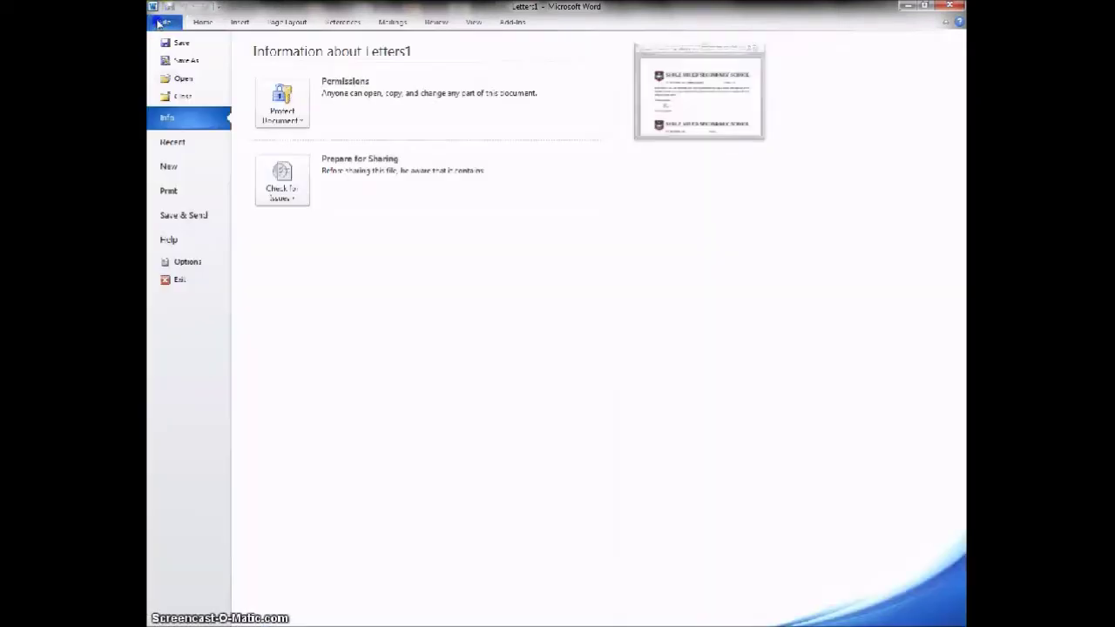
click(190, 199)
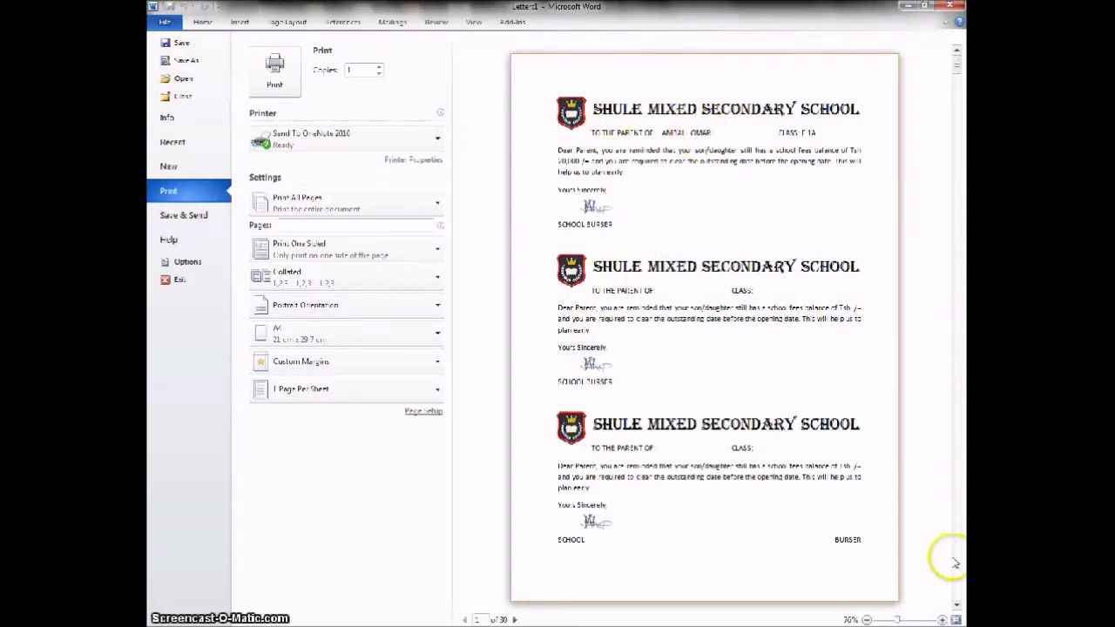
click(955, 607)
click(955, 607)
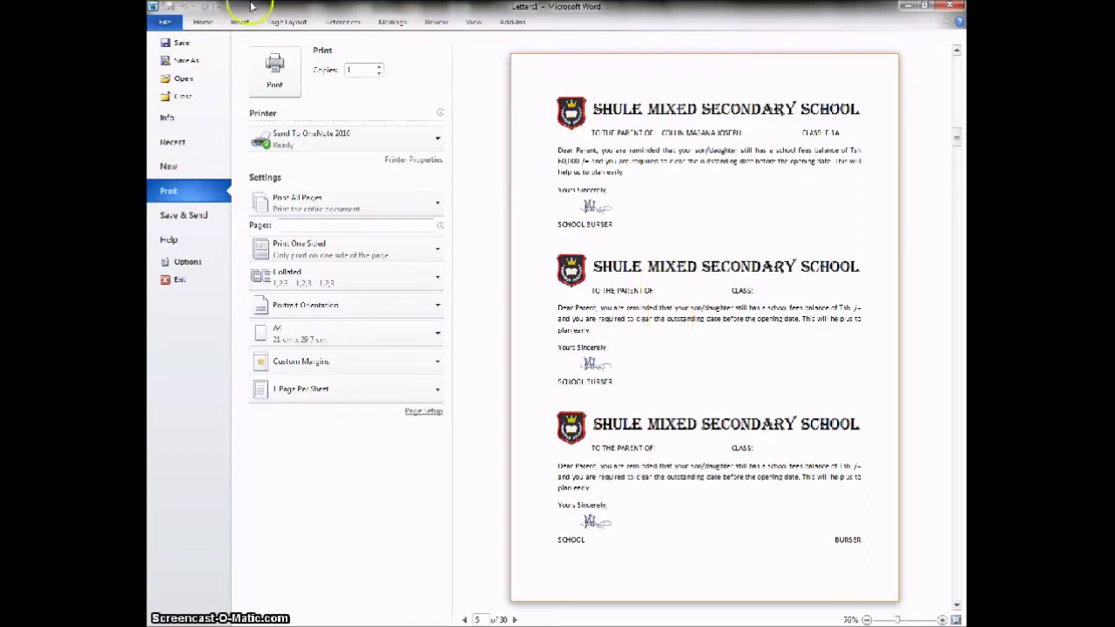
click(205, 23)
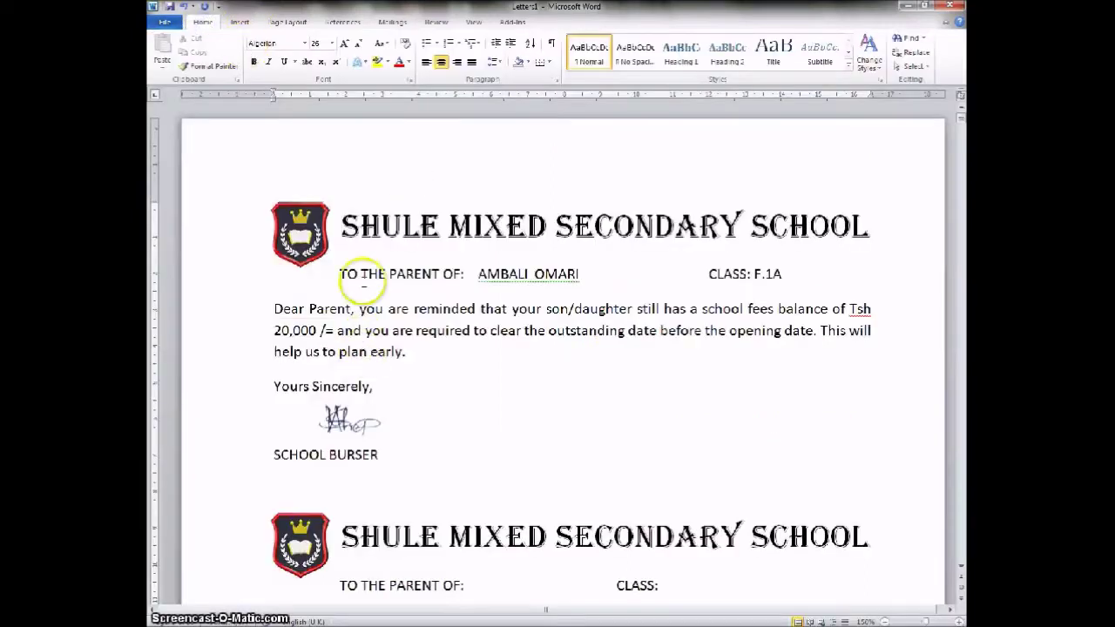
Step: Switch to the parent circular document "taarifa kwa mzazi" and preview the letters of the following recipients
mouse_move(439, 625)
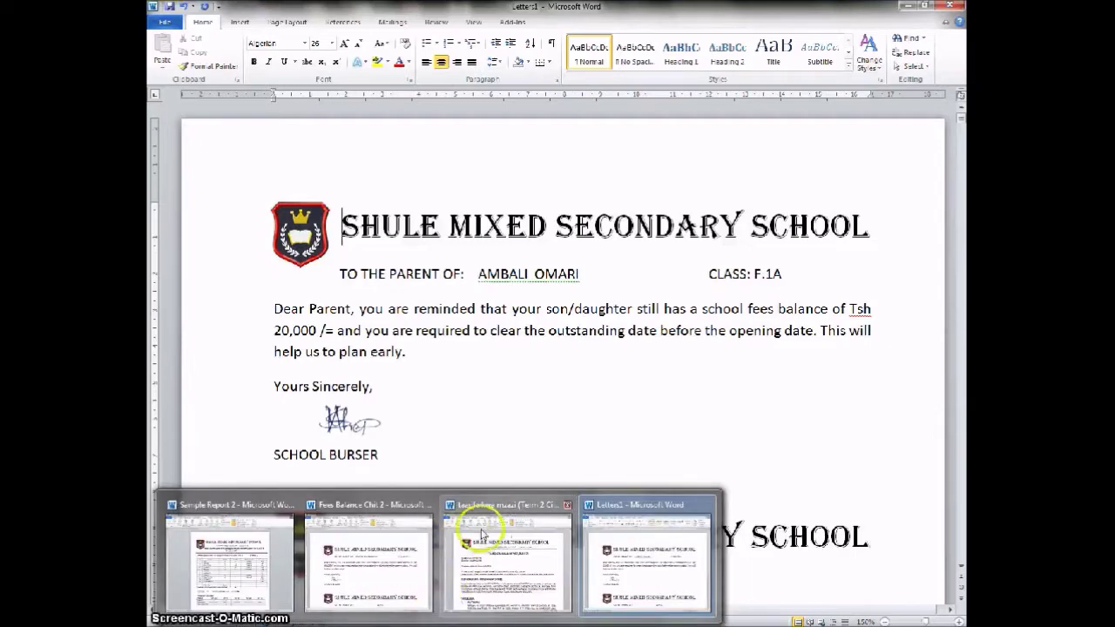
click(507, 526)
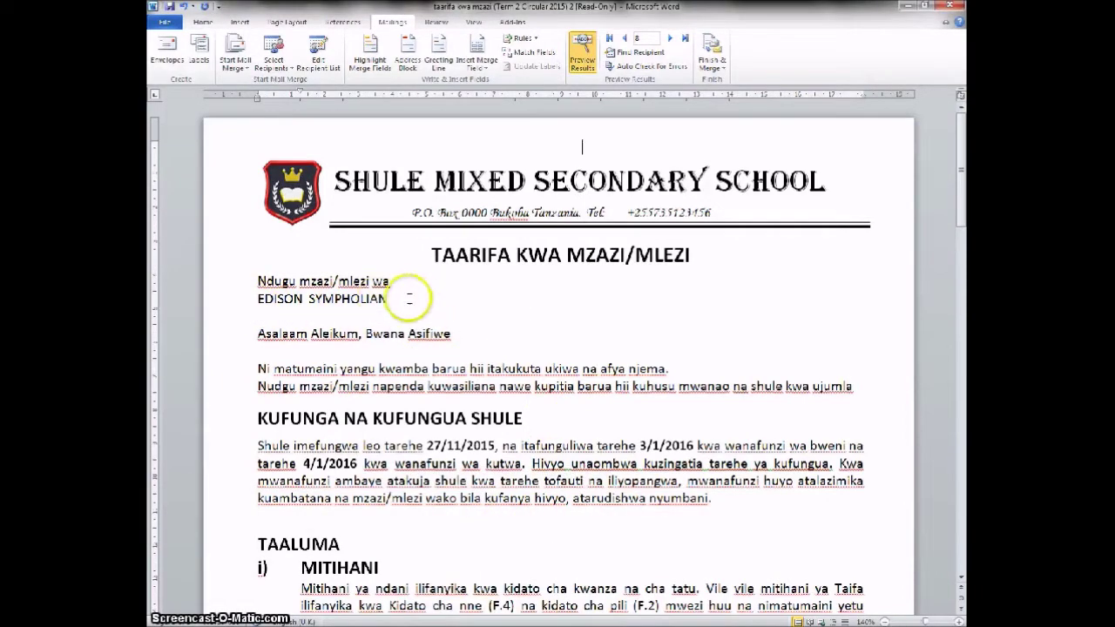
click(671, 39)
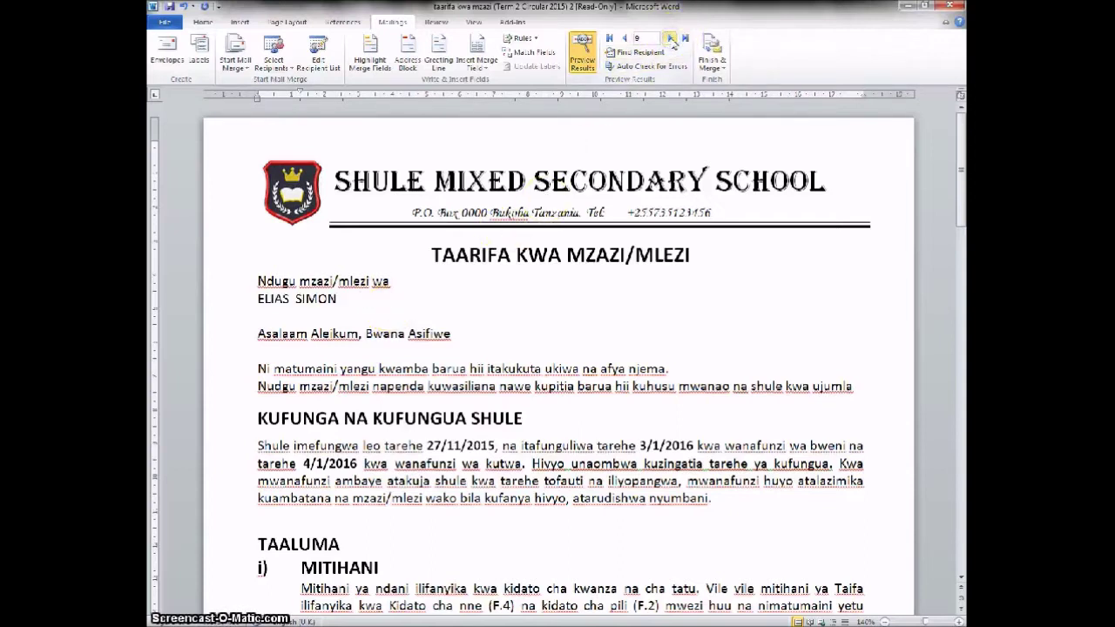
click(671, 39)
click(671, 39)
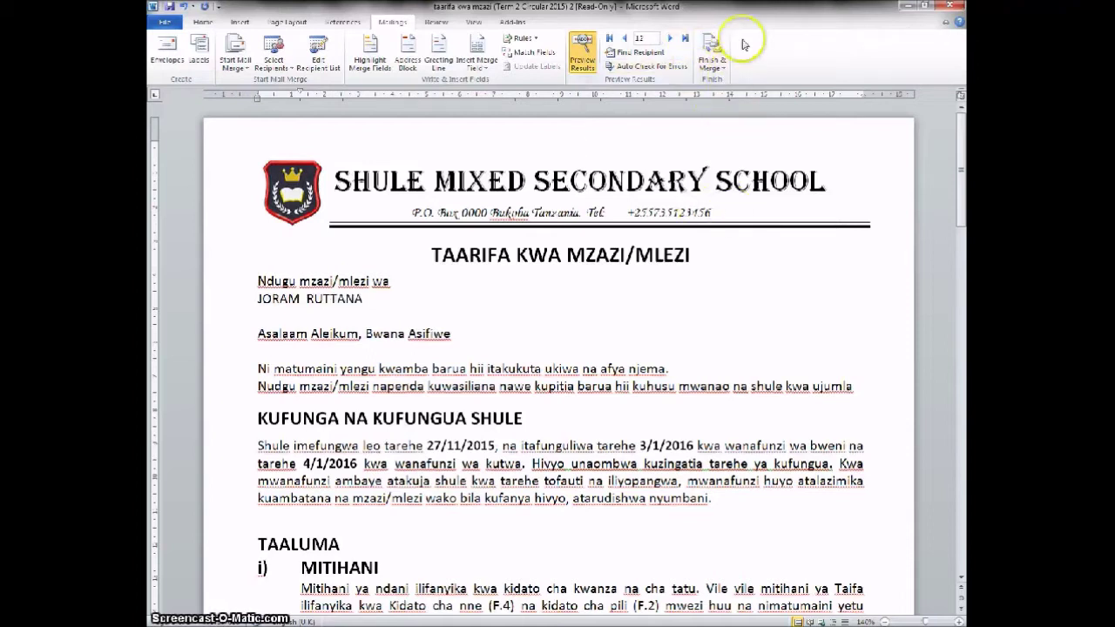
Step: Merge all records of the parent circular into a new document of individual letters and show its window maximized
click(707, 61)
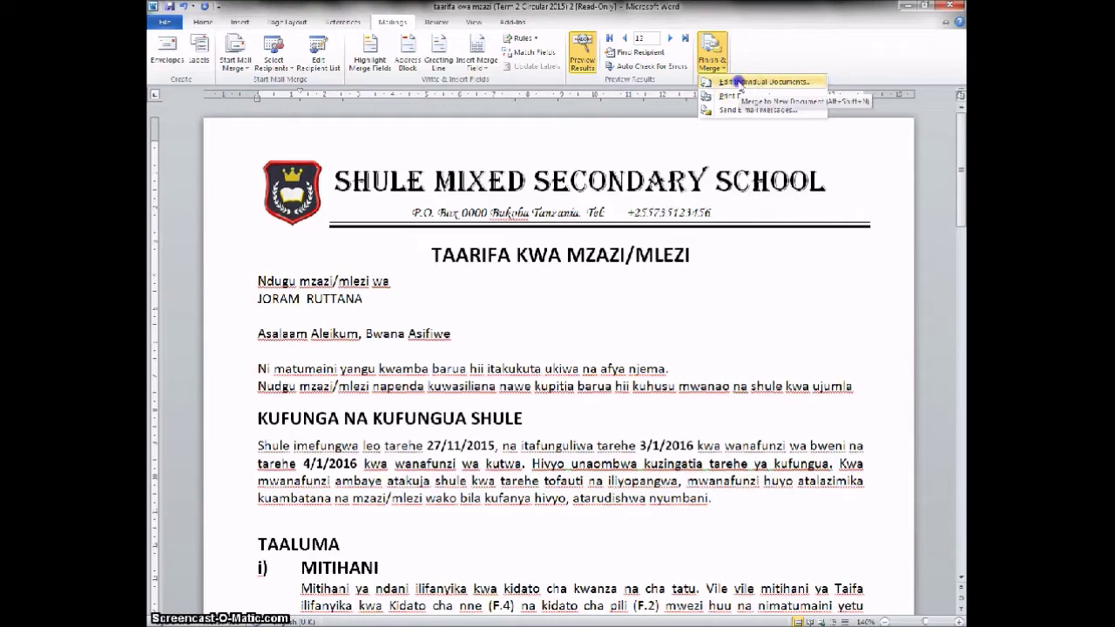
click(739, 83)
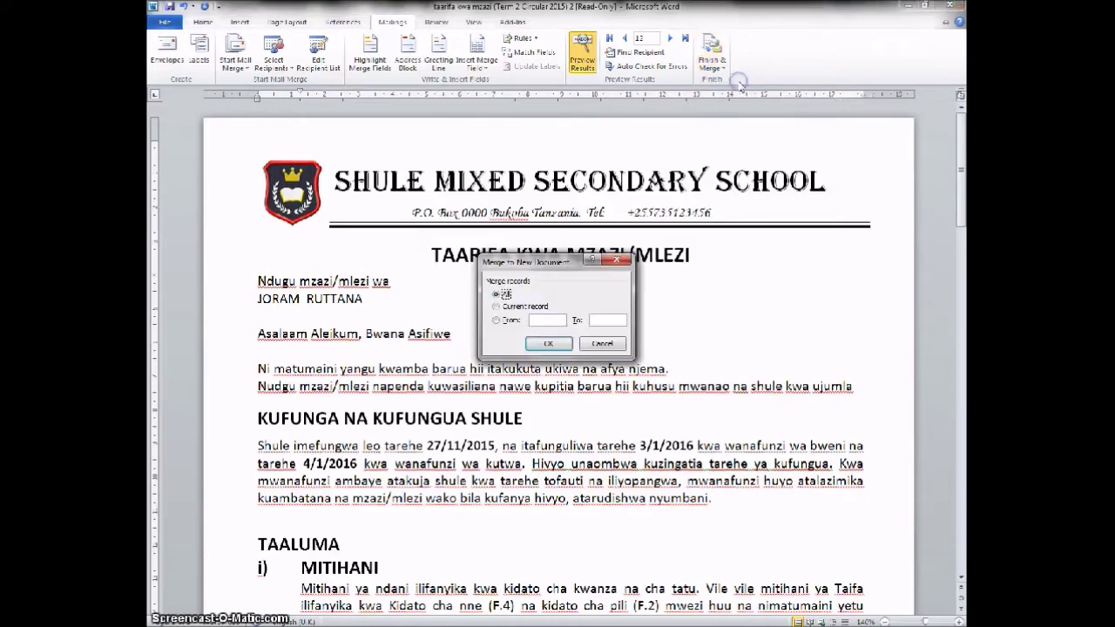
click(548, 345)
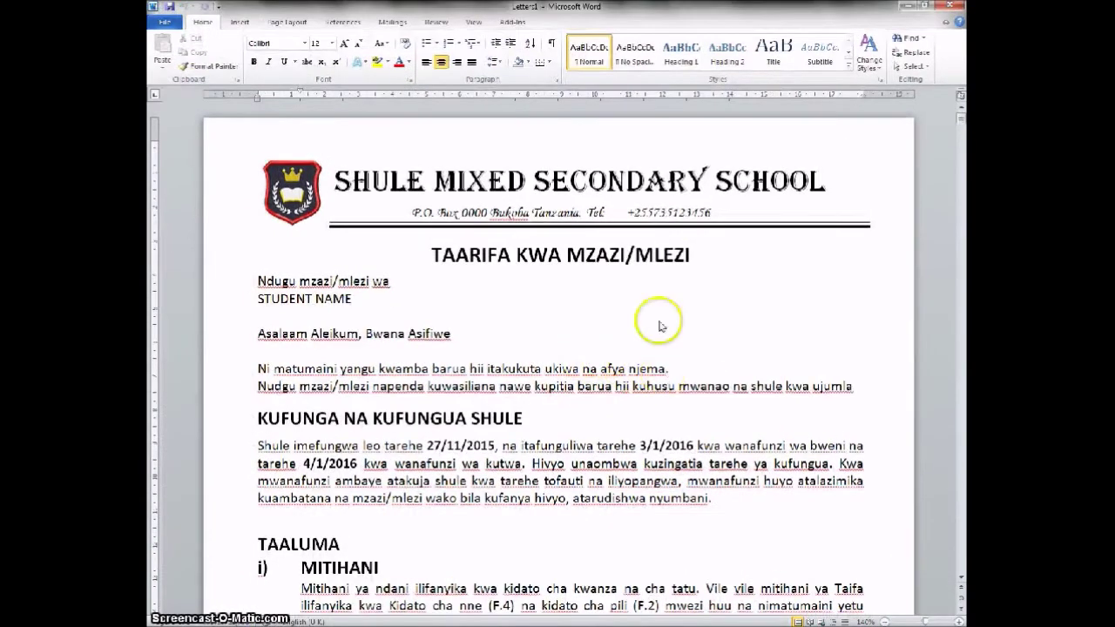
drag(582, 9, 573, 86)
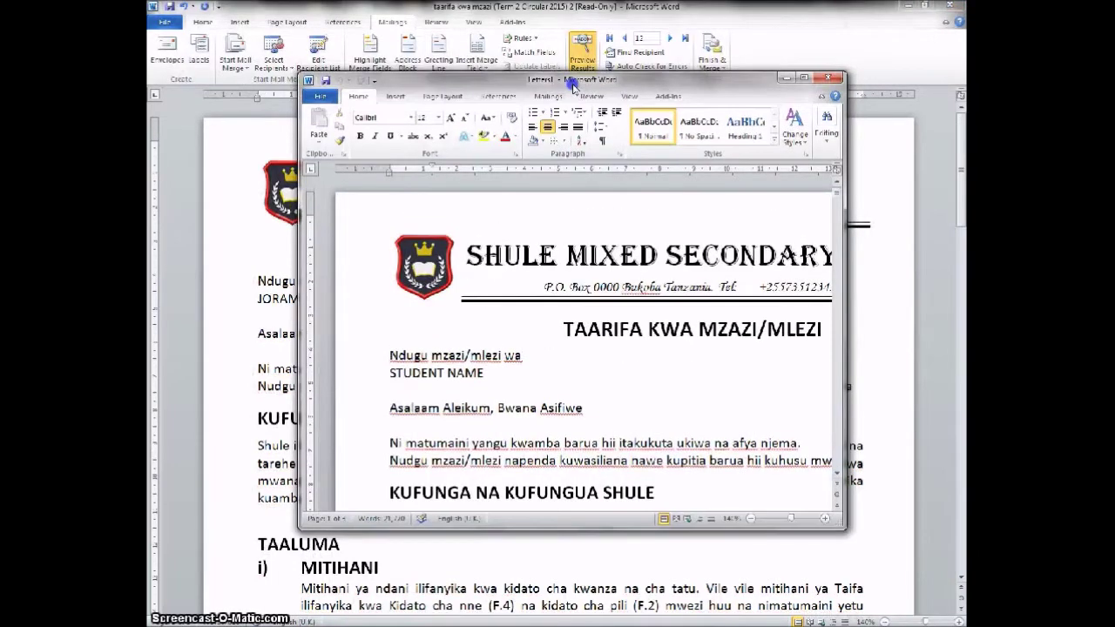
click(804, 79)
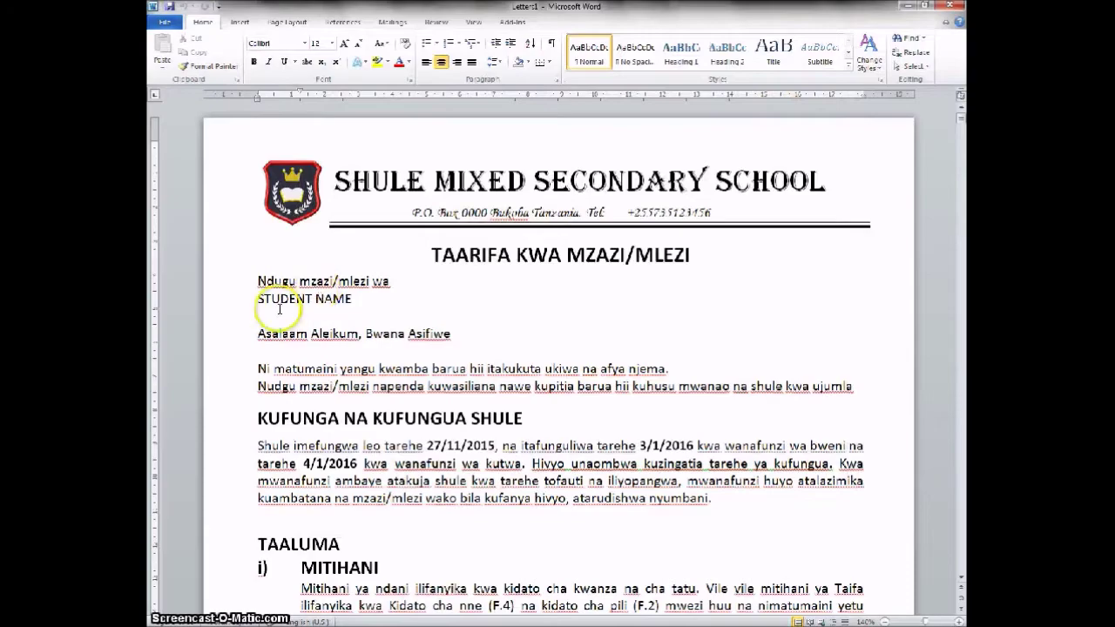
Step: Delete the STUDENT NAME placeholder letter and its leftover blank page, so the merged circular starts with the first real student's letter
scroll(387, 307, down, 8)
scroll(389, 306, down, 20)
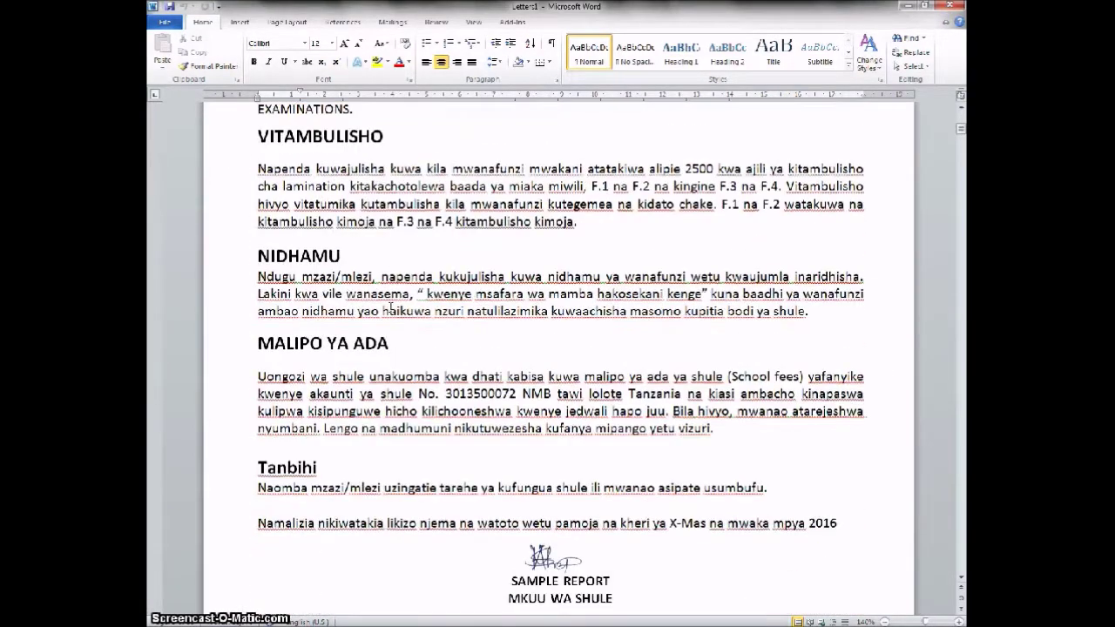
scroll(391, 306, down, 4)
scroll(654, 436, down, 4)
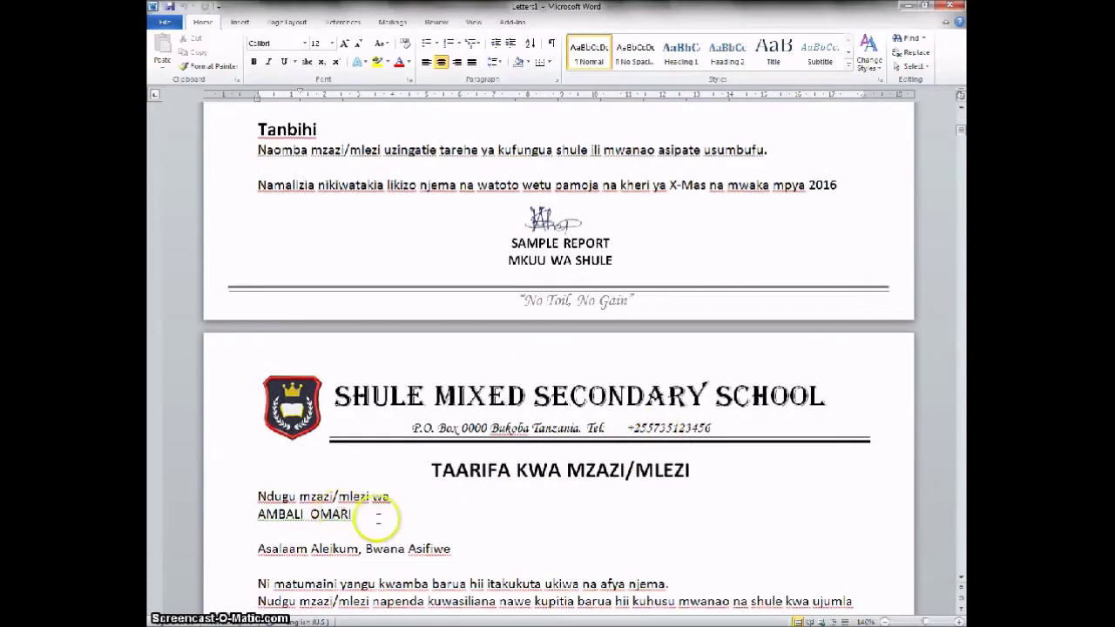
scroll(442, 474, up, 20)
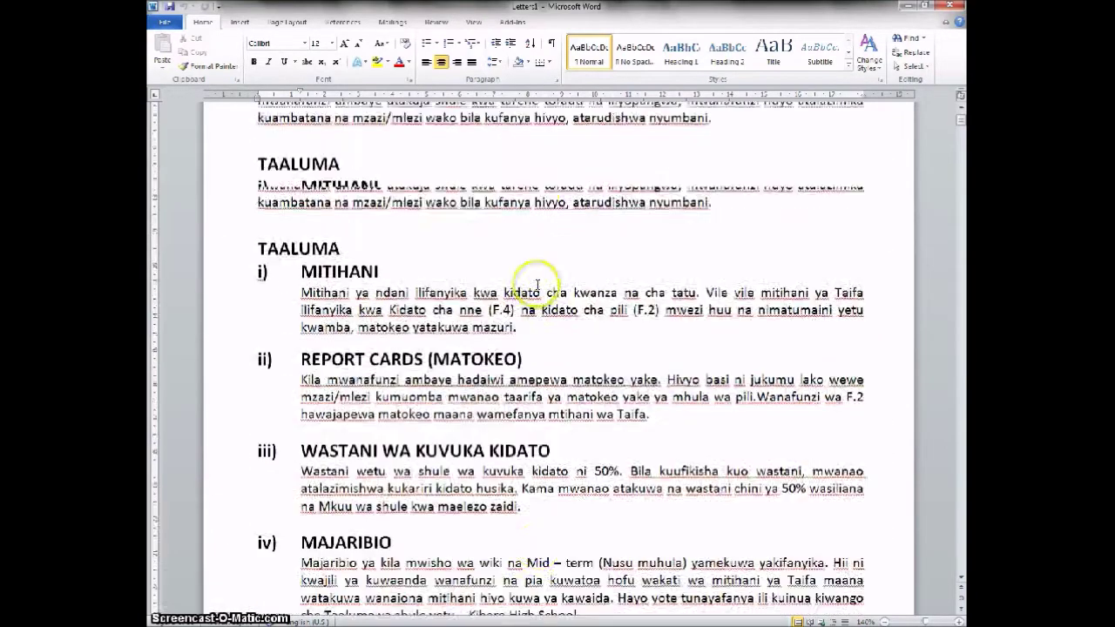
mouse_move(263, 142)
mouse_down()
mouse_move(522, 620)
mouse_move(723, 426)
mouse_up()
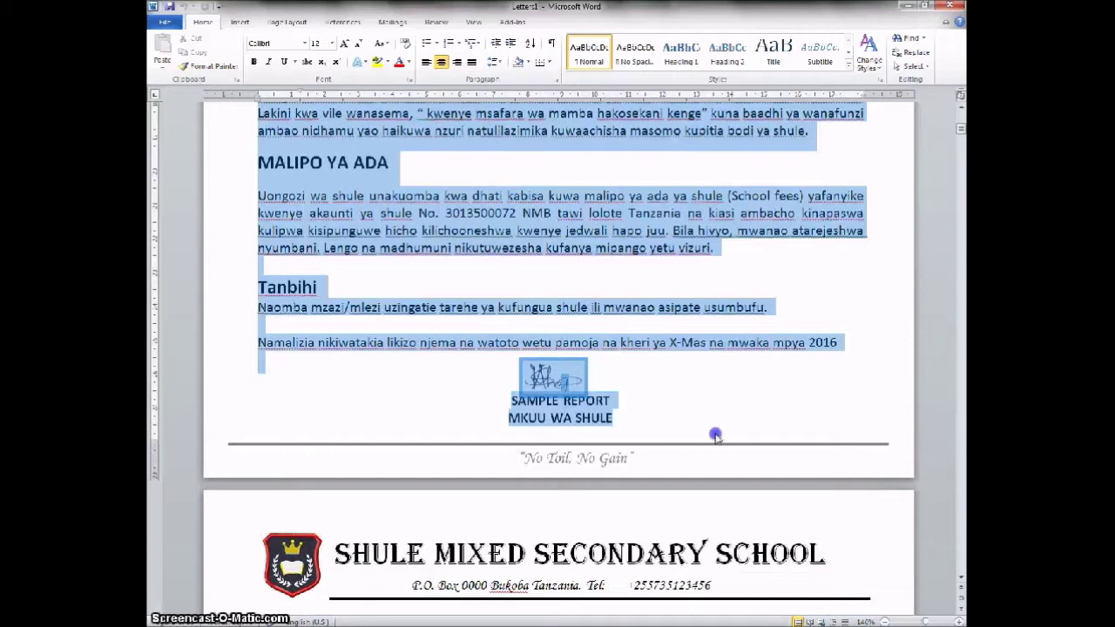
key(Delete)
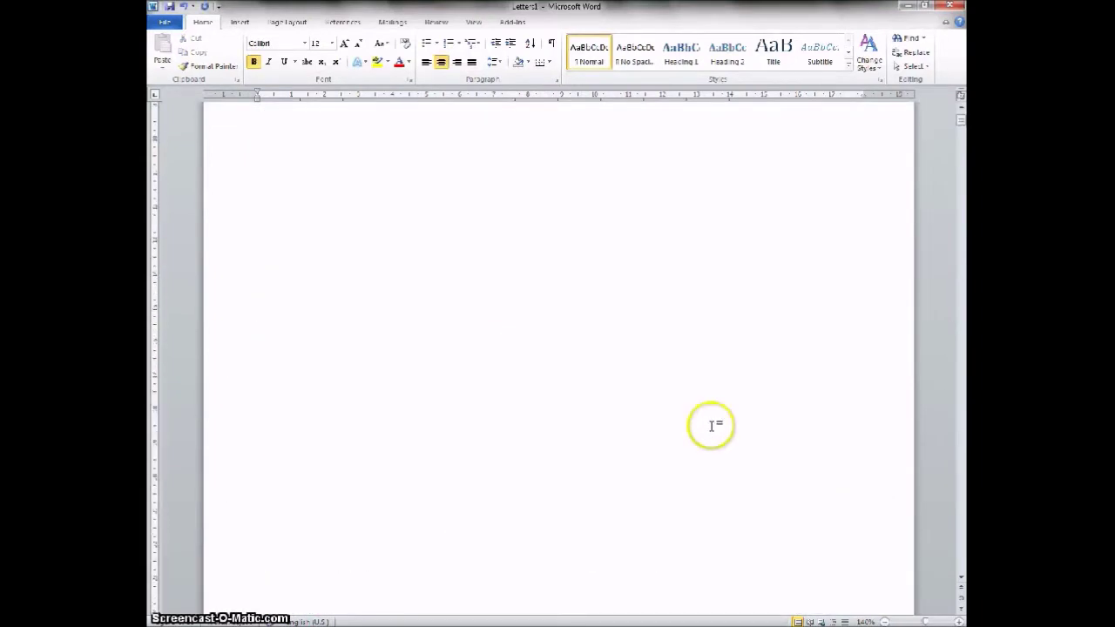
click(254, 150)
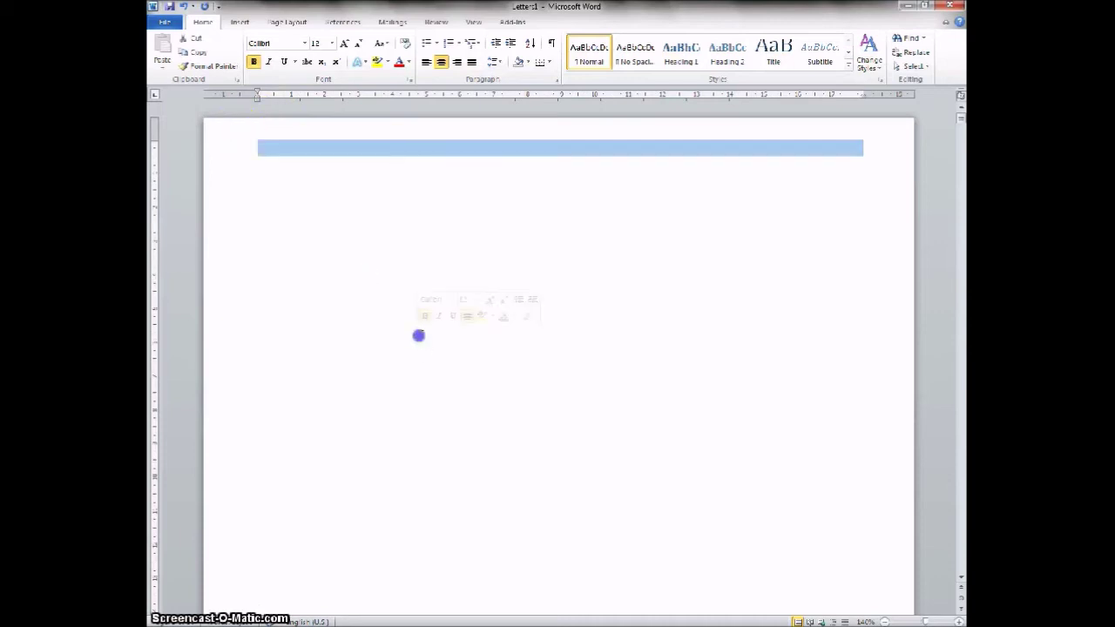
key(ctrl+v)
click(438, 370)
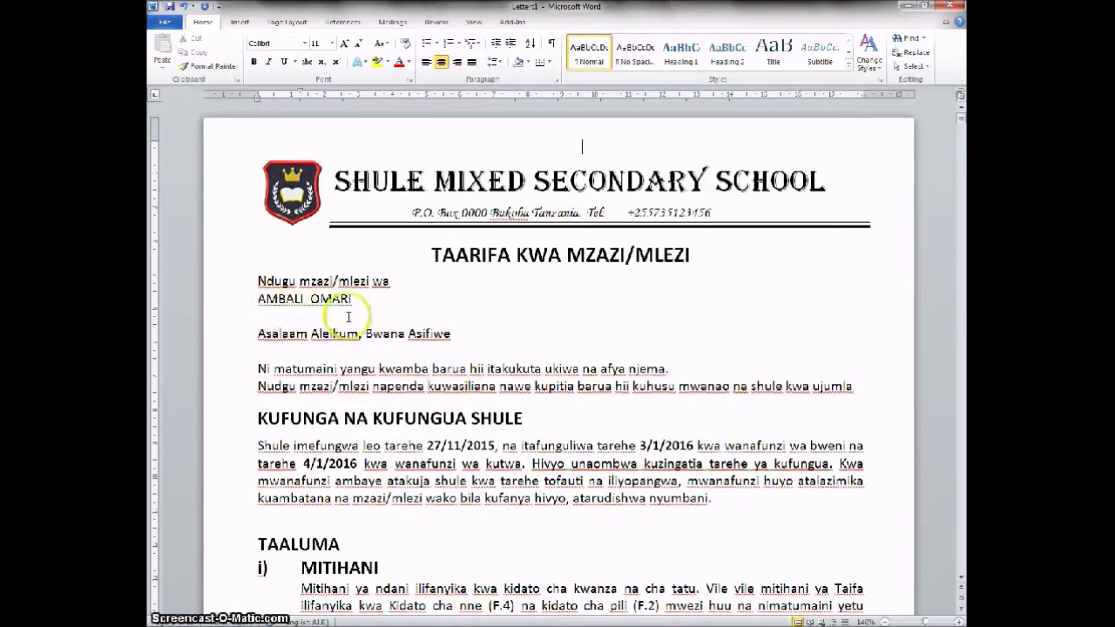
Step: Remove the blank page after the final letter at the end of the merged circular
scroll(366, 325, down, 20)
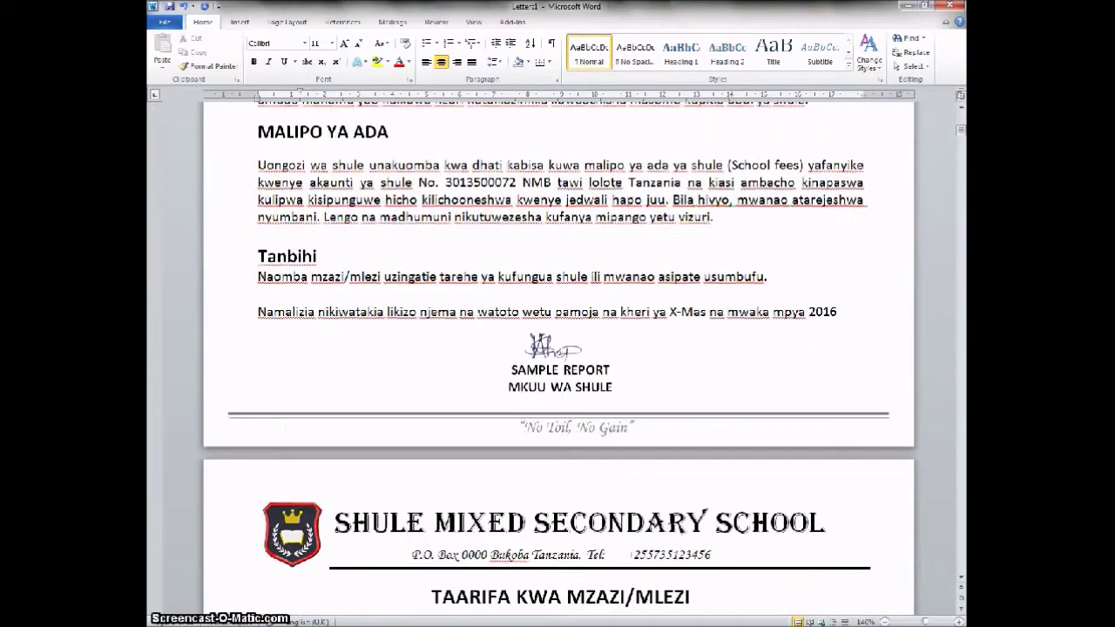
scroll(367, 325, down, 4)
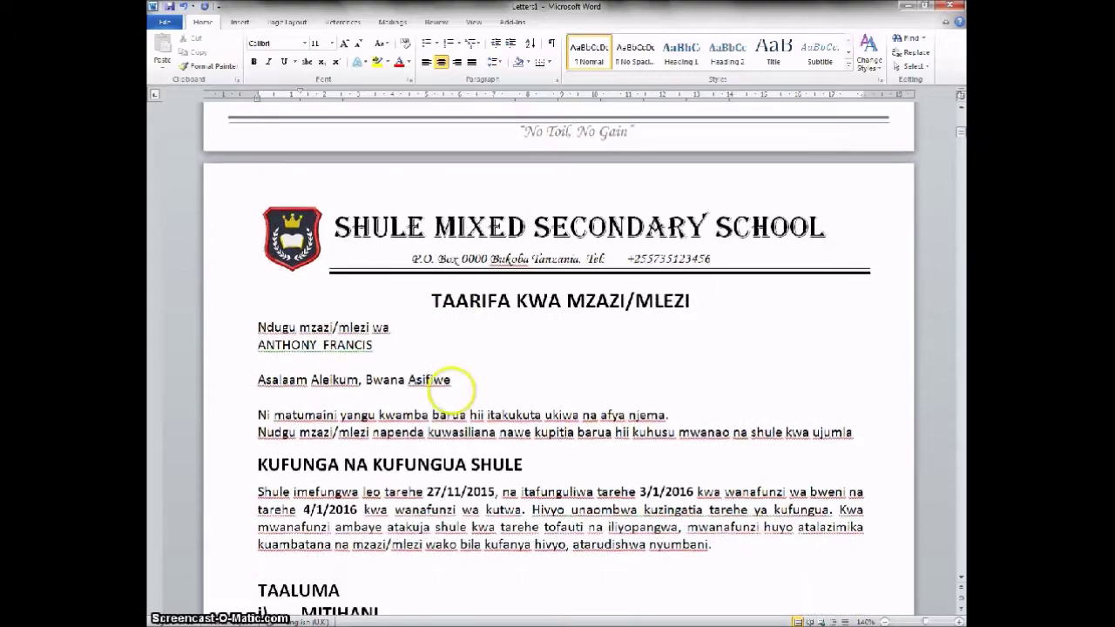
scroll(423, 418, down, 11)
scroll(415, 416, down, 20)
scroll(415, 408, down, 3)
scroll(449, 418, down, 3)
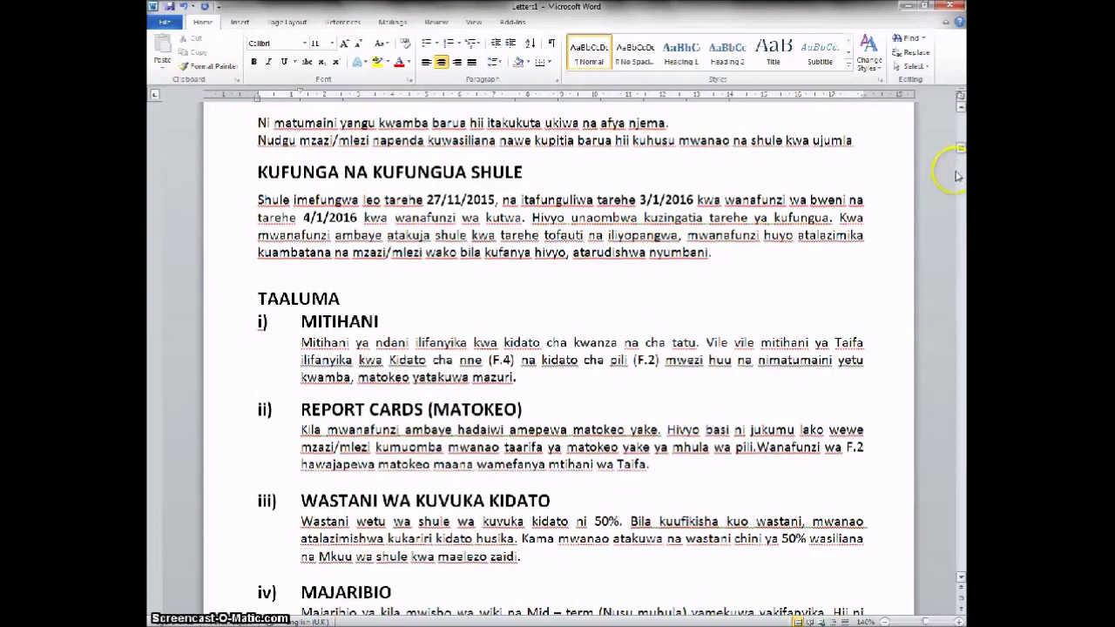
drag(958, 148, 956, 575)
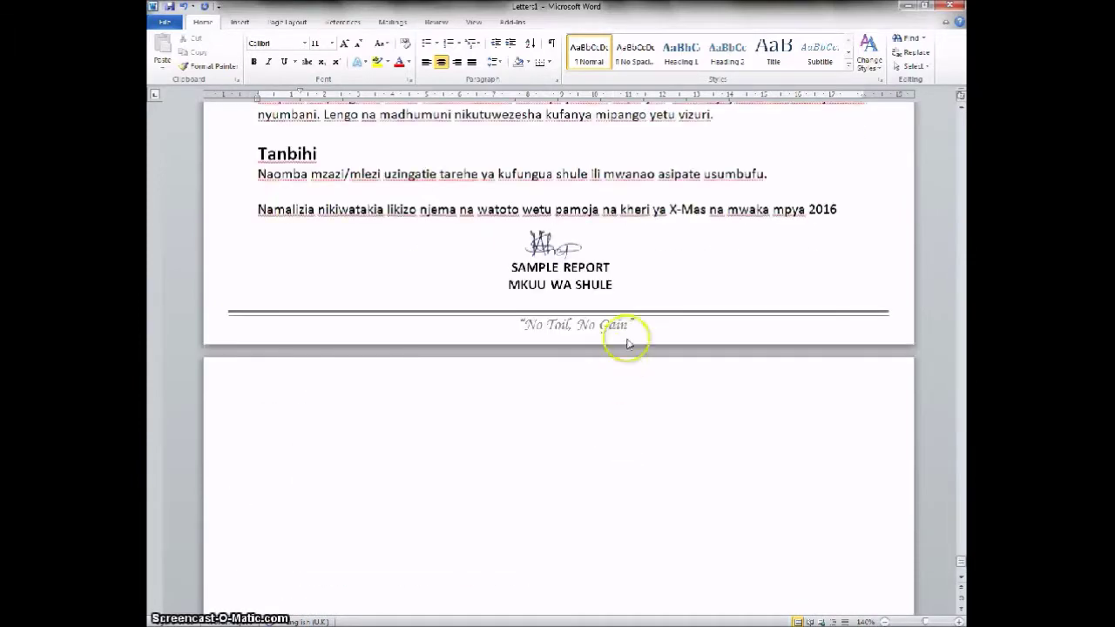
drag(612, 283, 645, 415)
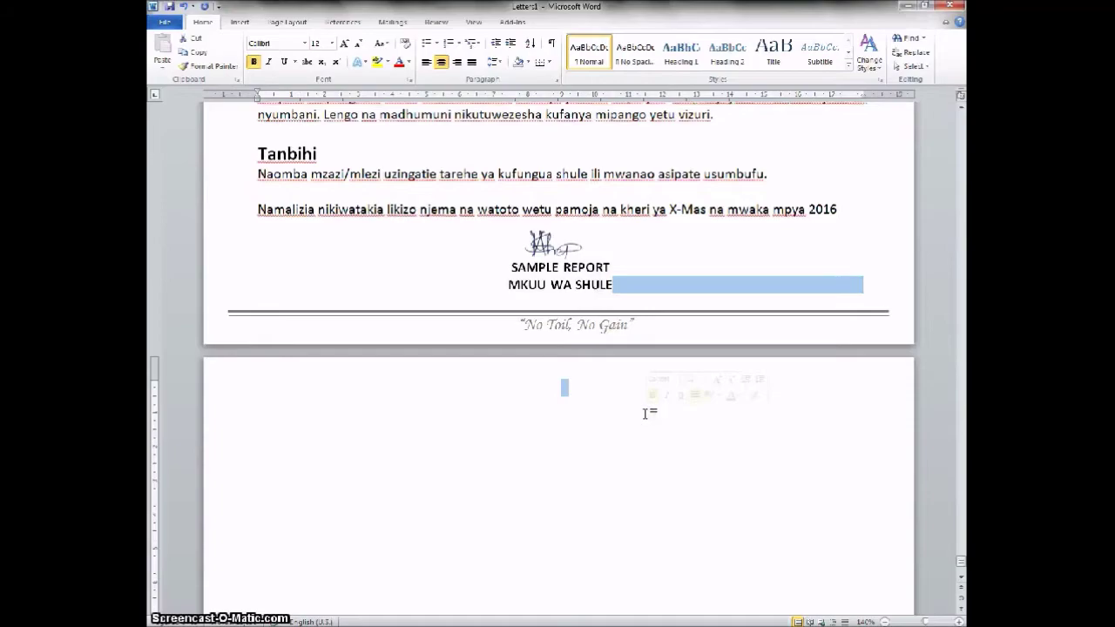
key(Delete)
Step: Find the last circular letter that carries a student's name and delete all the nameless letters after it
scroll(644, 411, up, 15)
scroll(653, 405, up, 15)
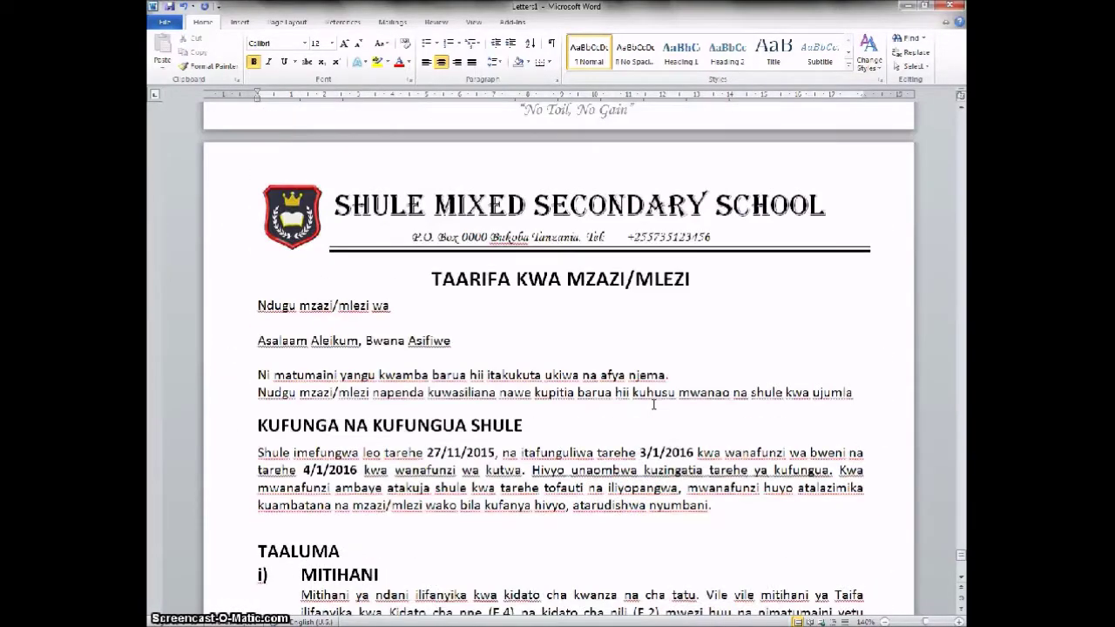
scroll(567, 306, up, 10)
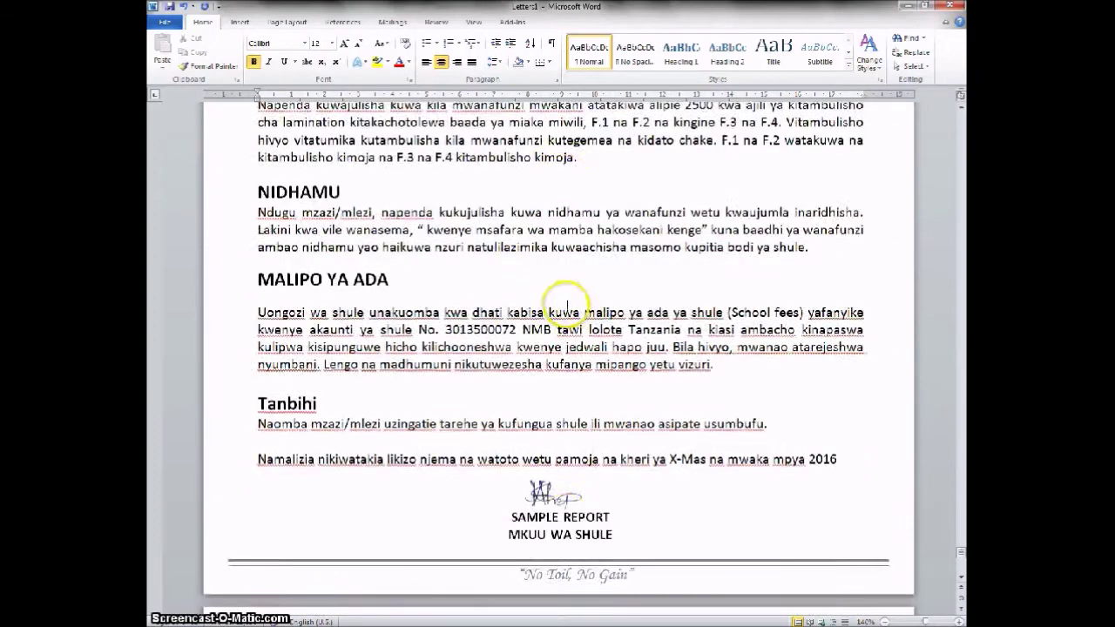
scroll(567, 307, up, 3)
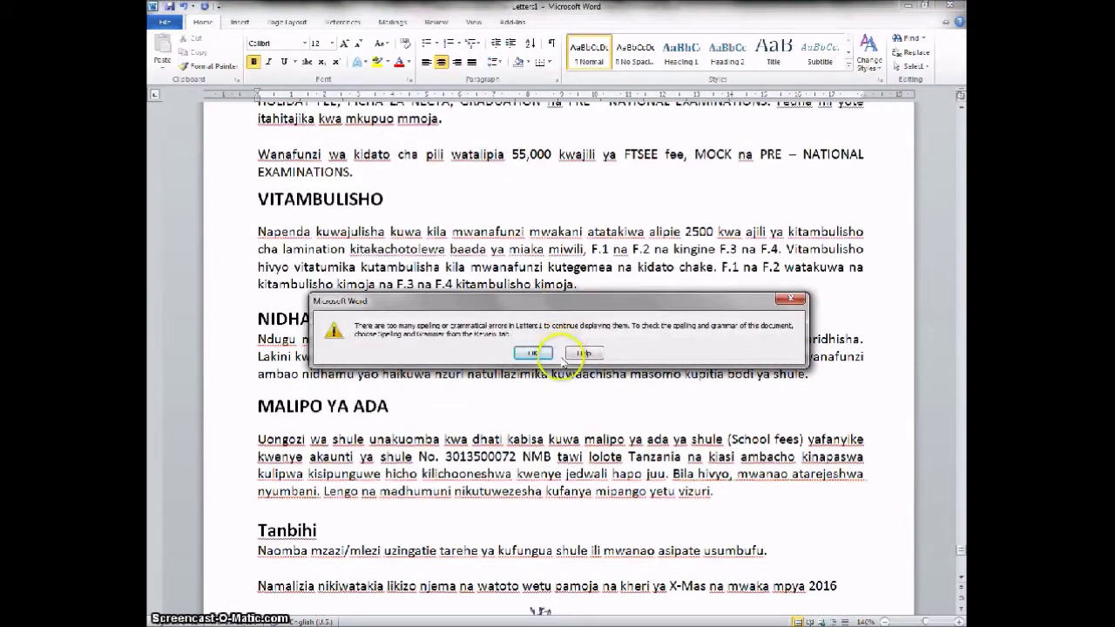
click(540, 353)
scroll(561, 331, up, 15)
scroll(562, 332, up, 9)
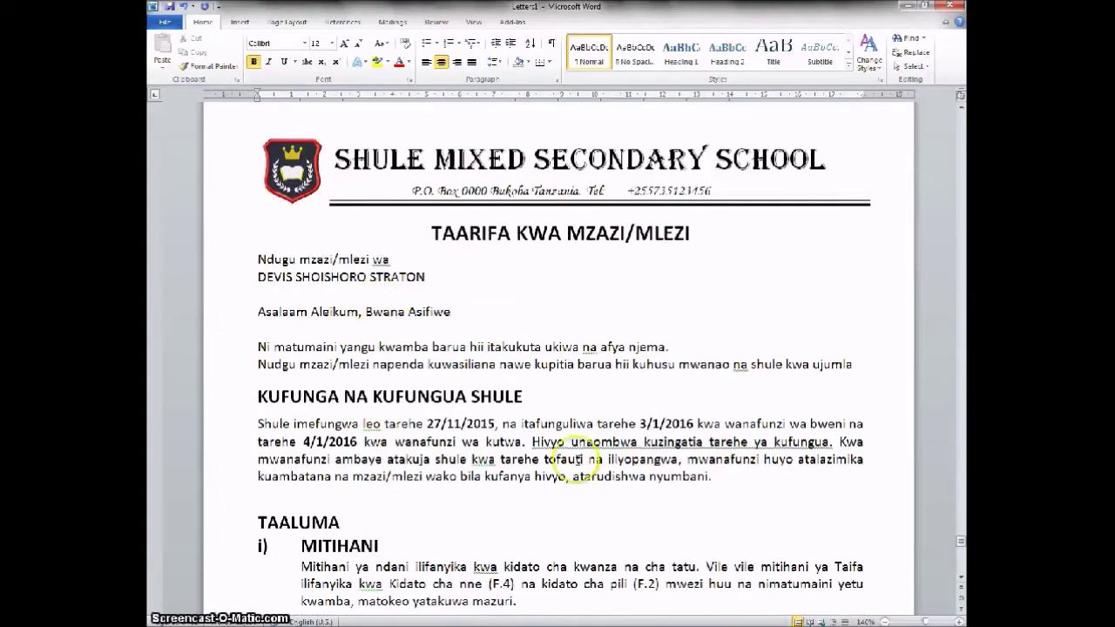
scroll(455, 404, down, 20)
scroll(484, 414, down, 10)
drag(614, 195, 715, 619)
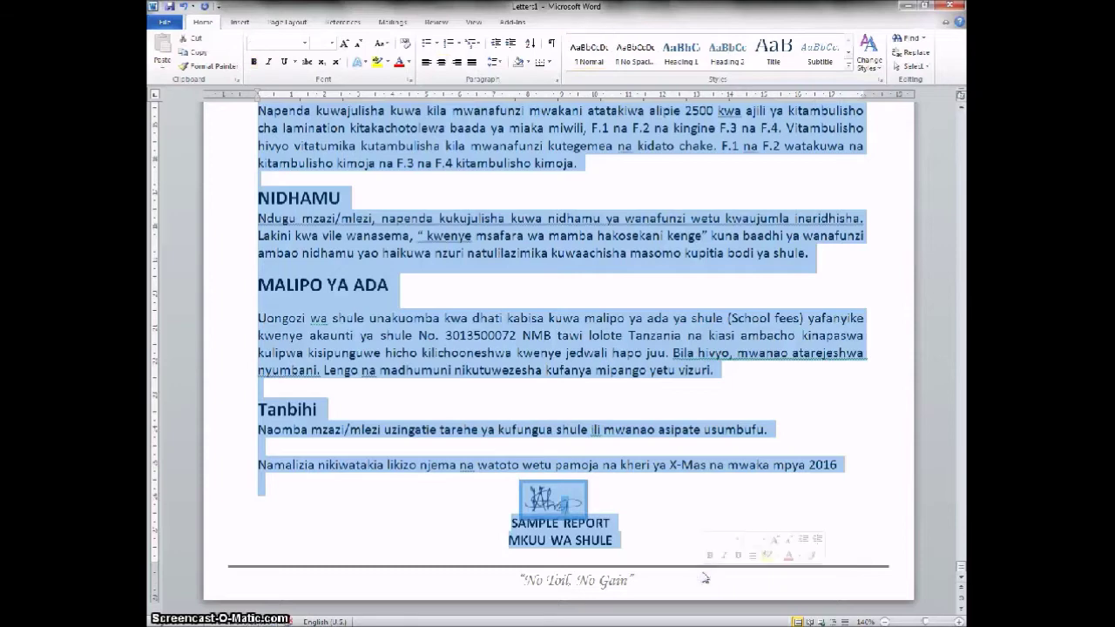
click(712, 566)
scroll(723, 566, down, 1)
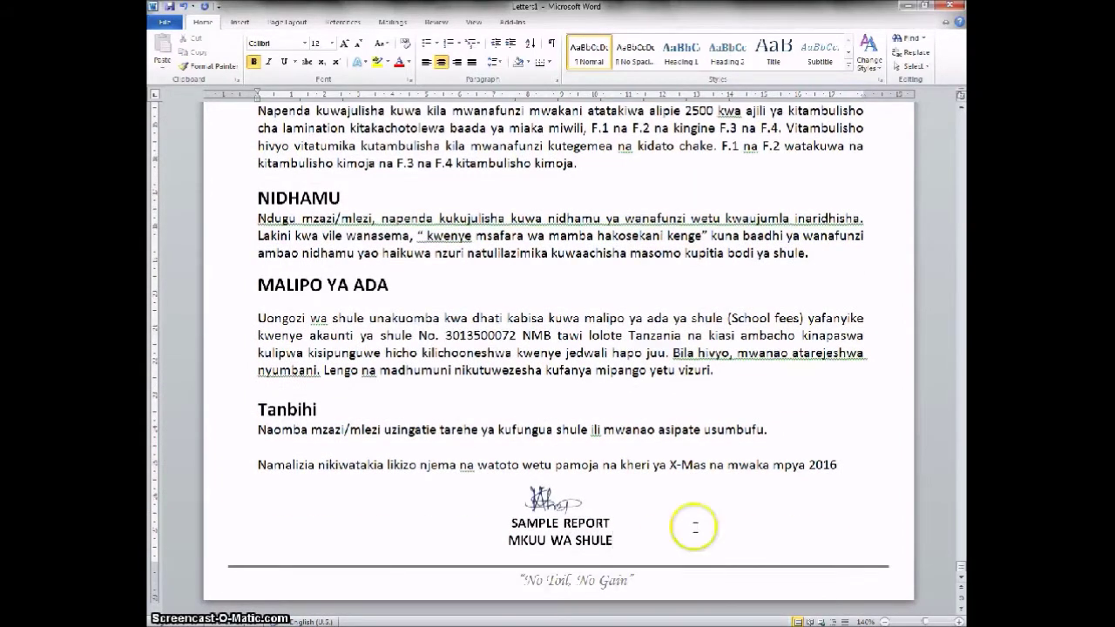
scroll(695, 527, up, 18)
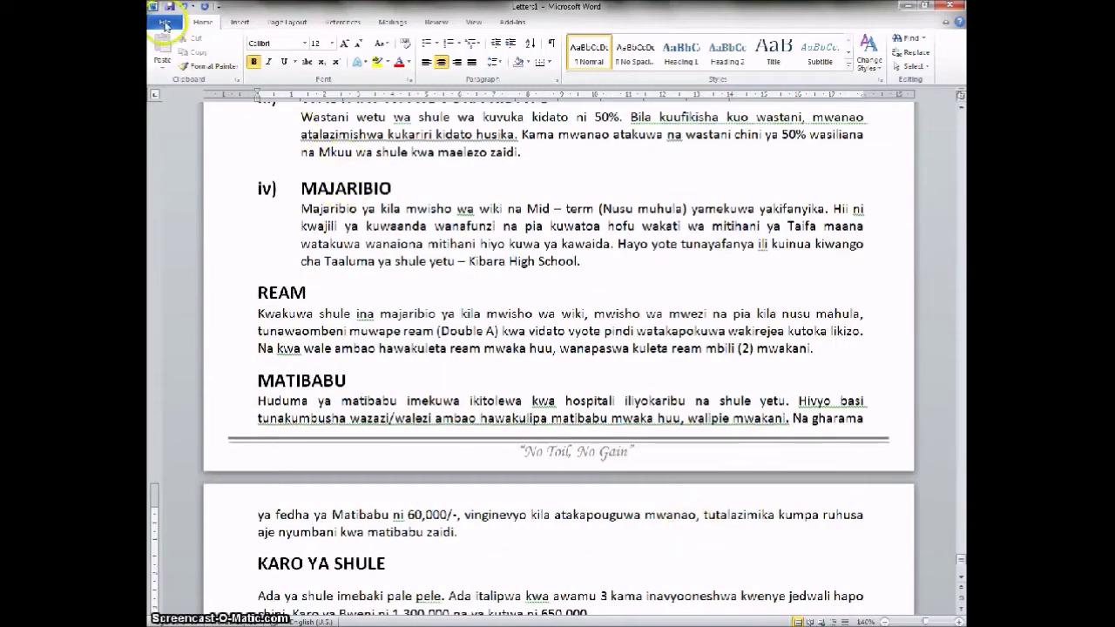
Step: Open the print preview of the merged circular, look at the one-sided and both-sided printing options, check the final page, and return to the document
click(164, 22)
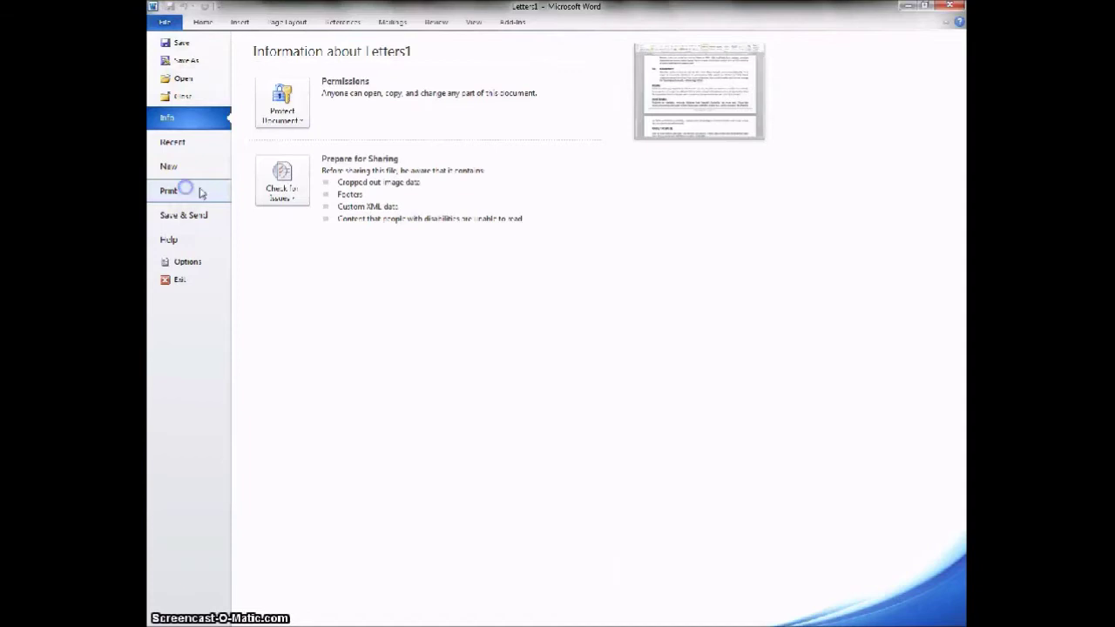
click(200, 192)
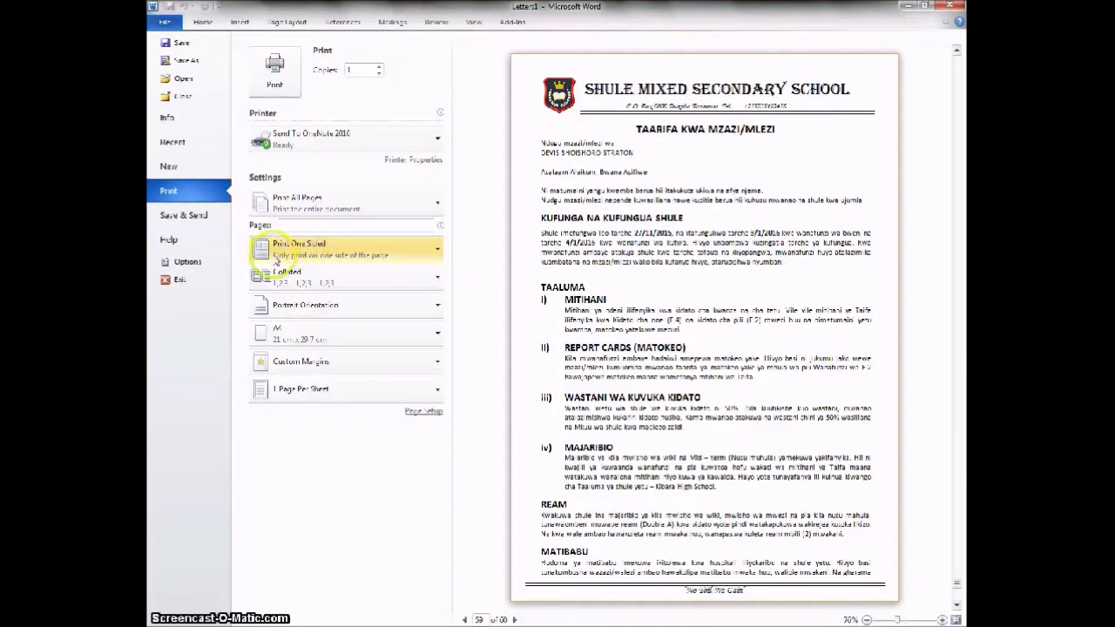
click(298, 249)
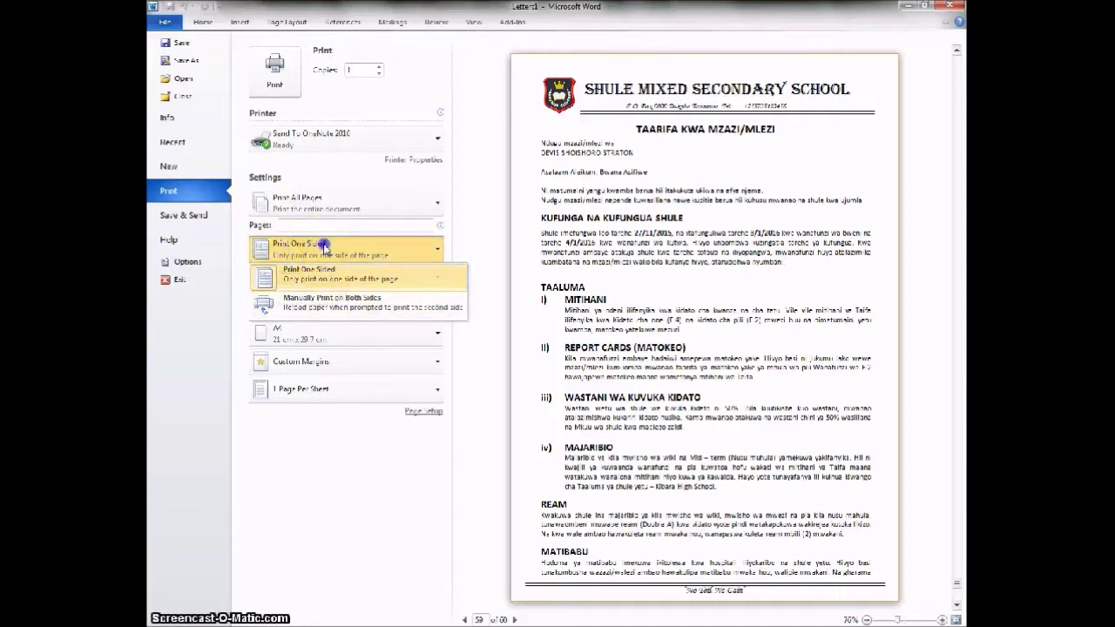
click(331, 251)
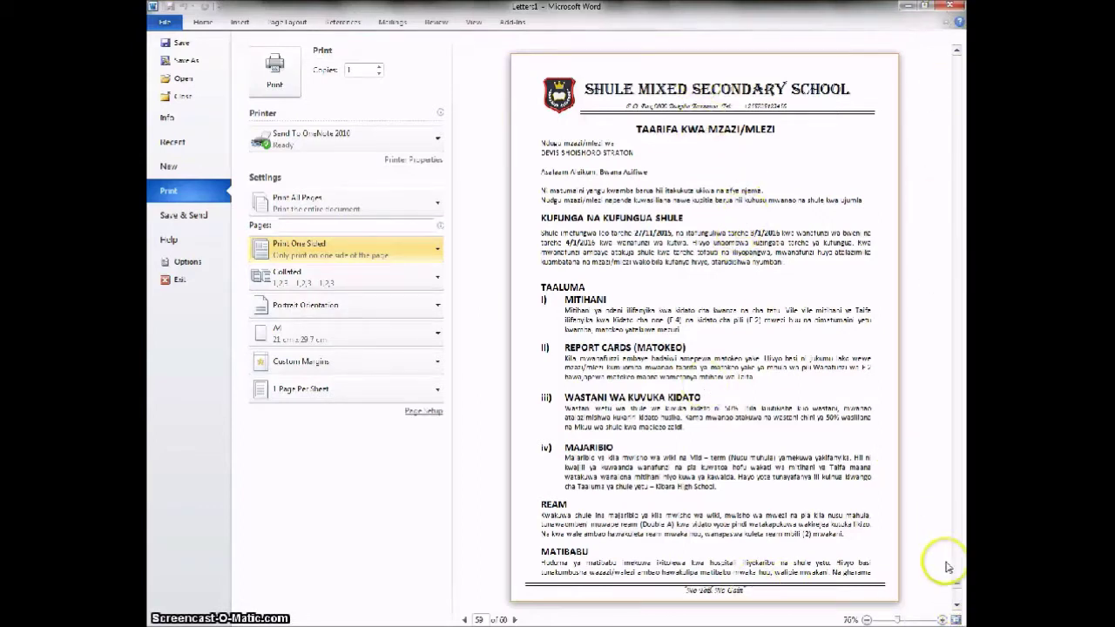
click(956, 605)
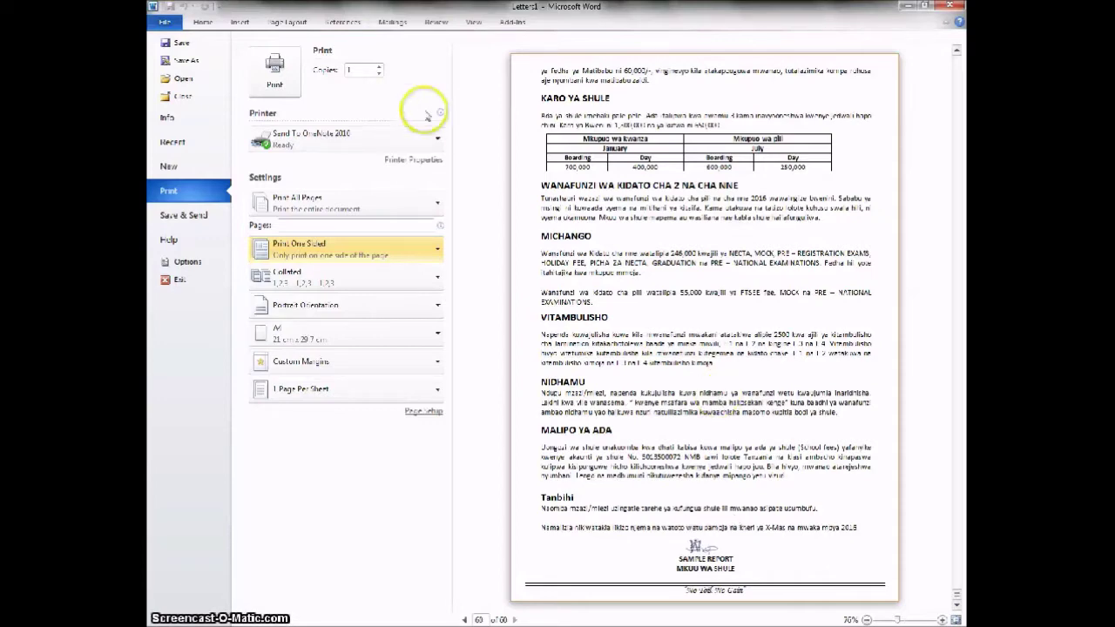
click(200, 22)
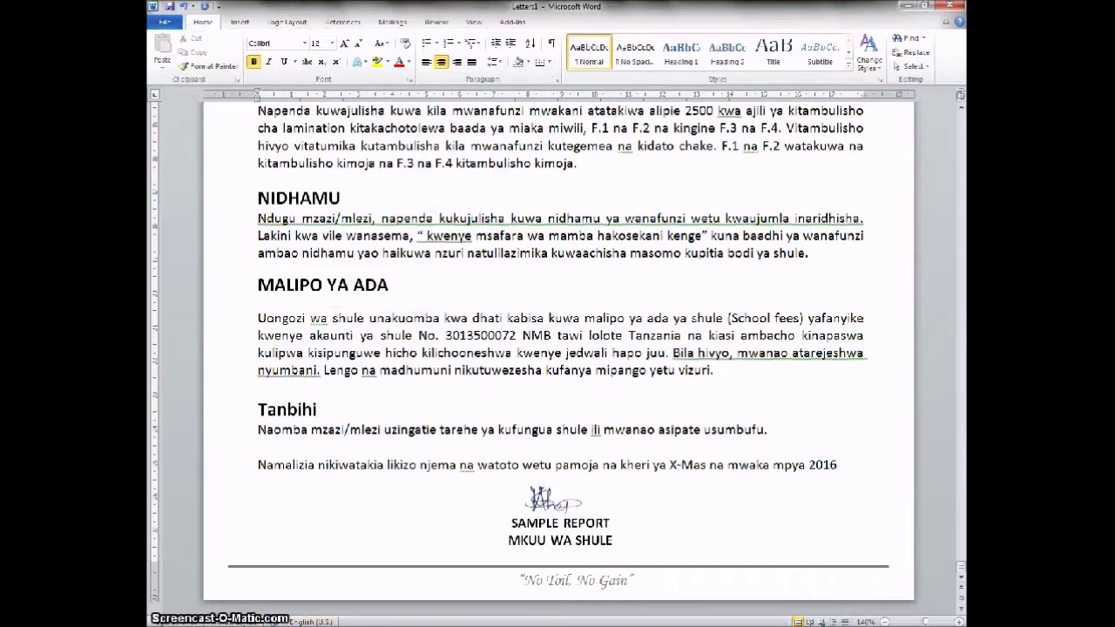
Step: Switch to the Sample Report 2 mail merge document, preview the next student's report, and show its window maximized
mouse_move(509, 626)
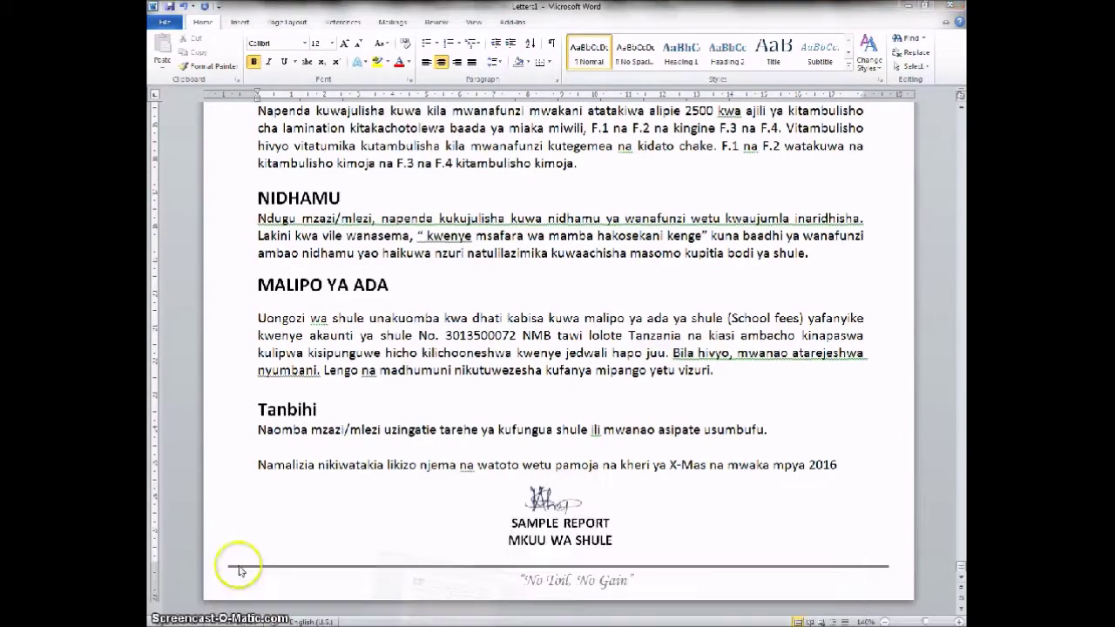
click(241, 570)
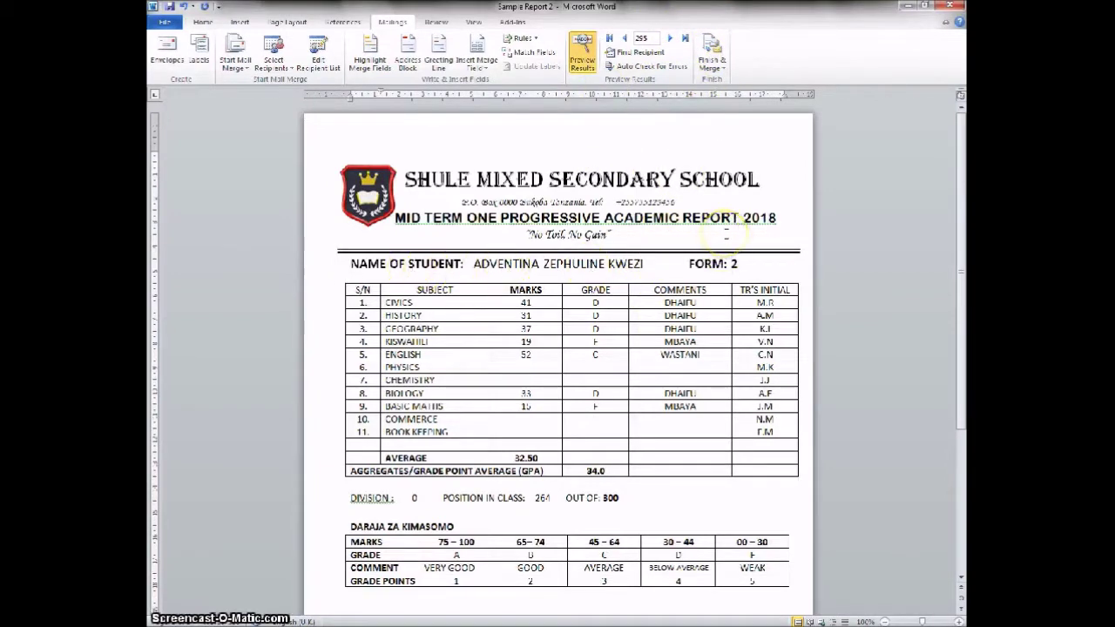
click(672, 41)
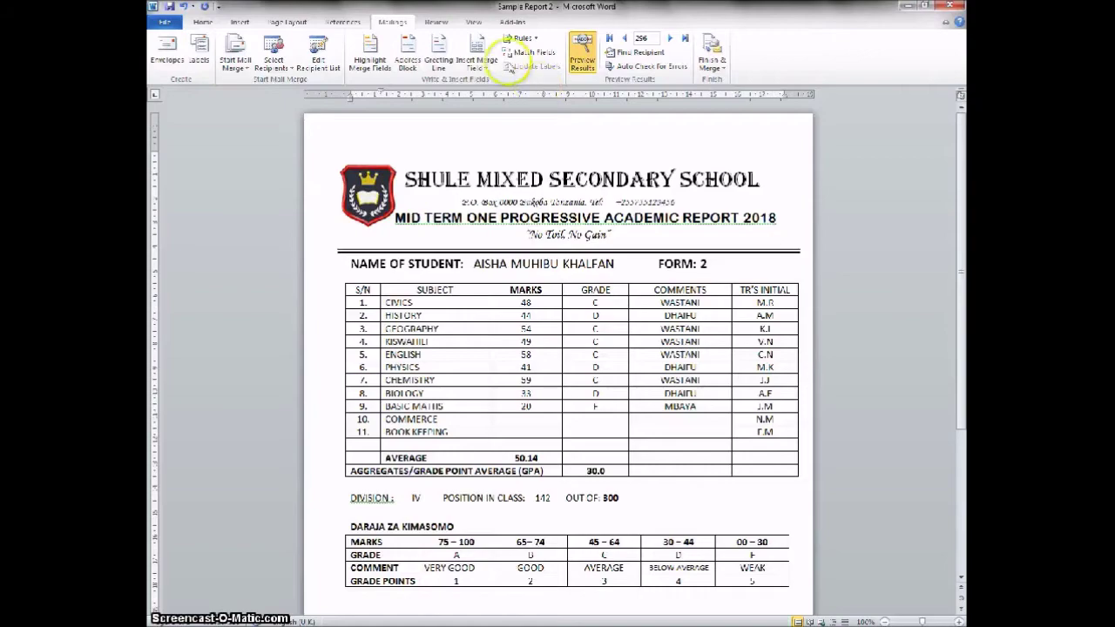
drag(646, 15, 495, 119)
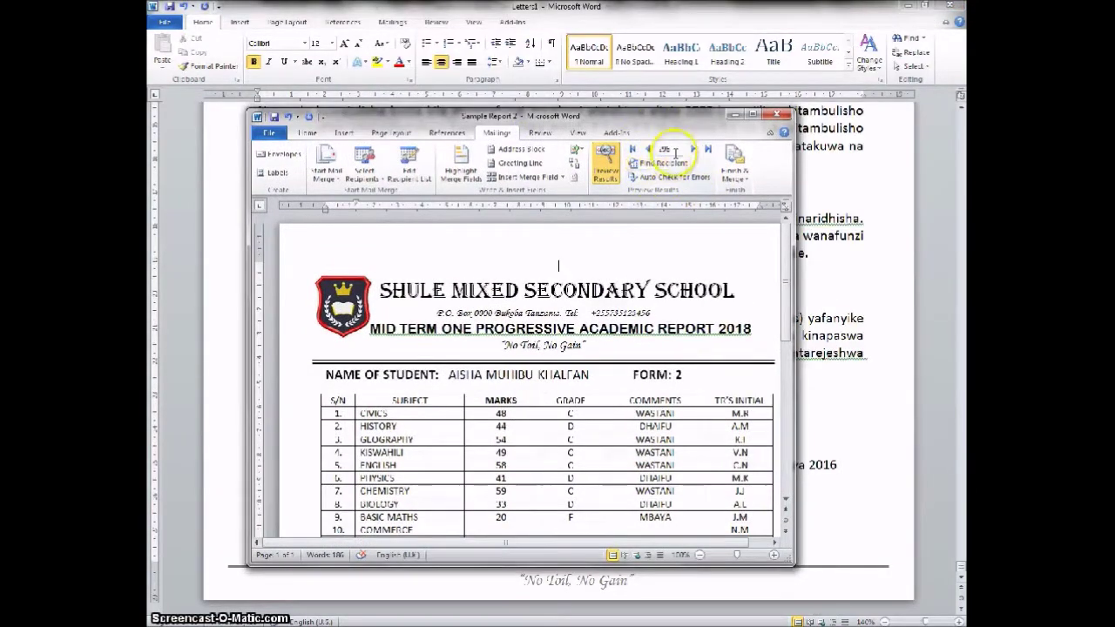
click(753, 115)
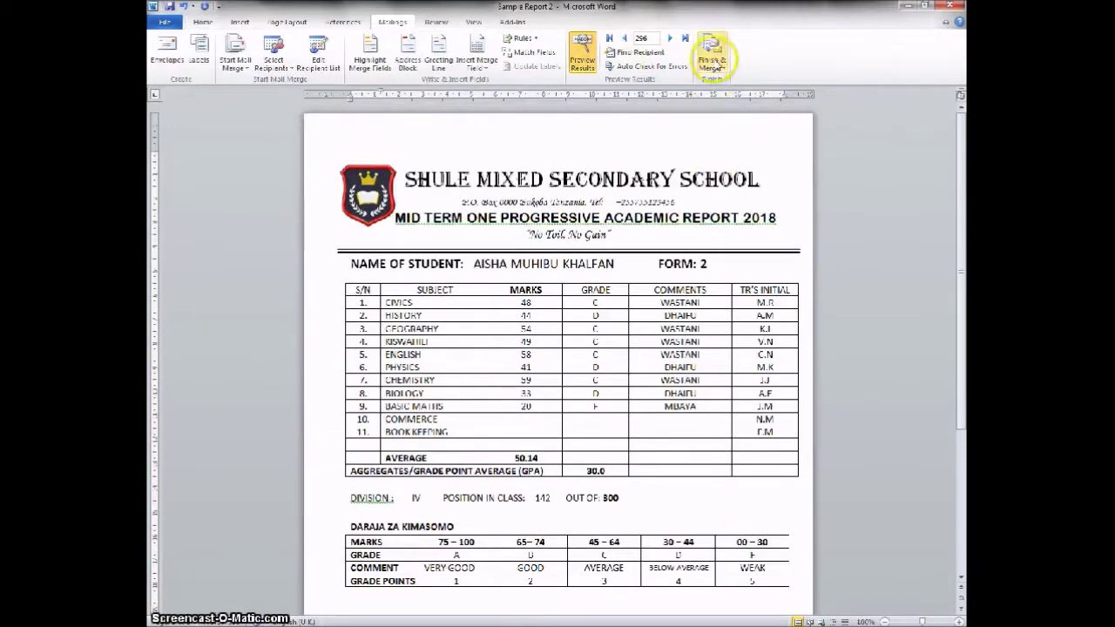
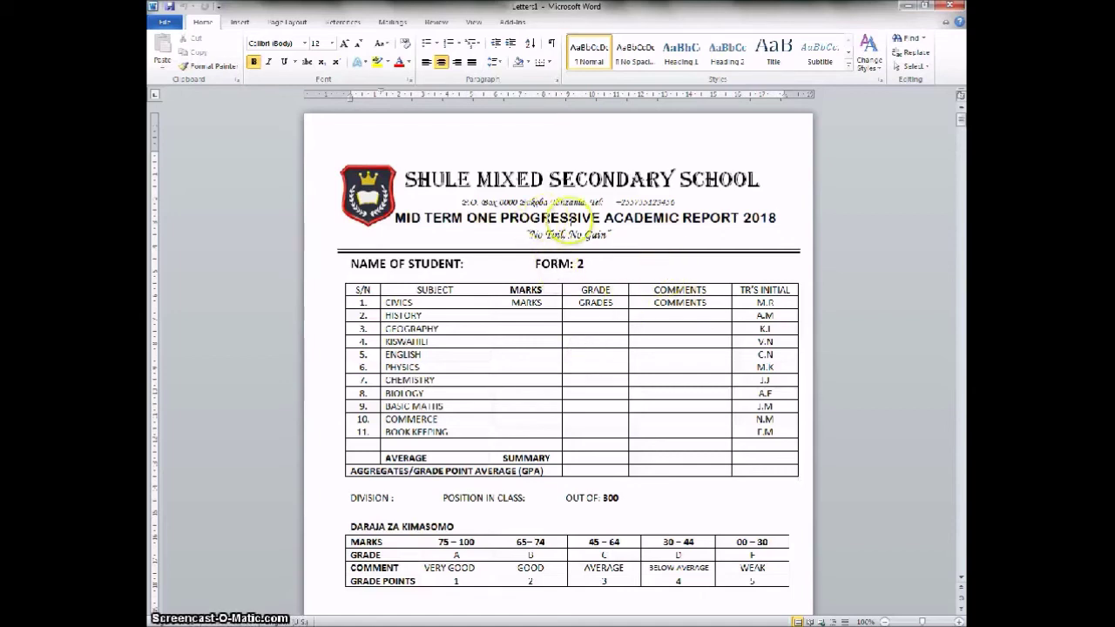
Step: Delete the nameless report and the STUDENT NAME placeholder report, so the merged reports start with the first real student's report
scroll(603, 269, down, 14)
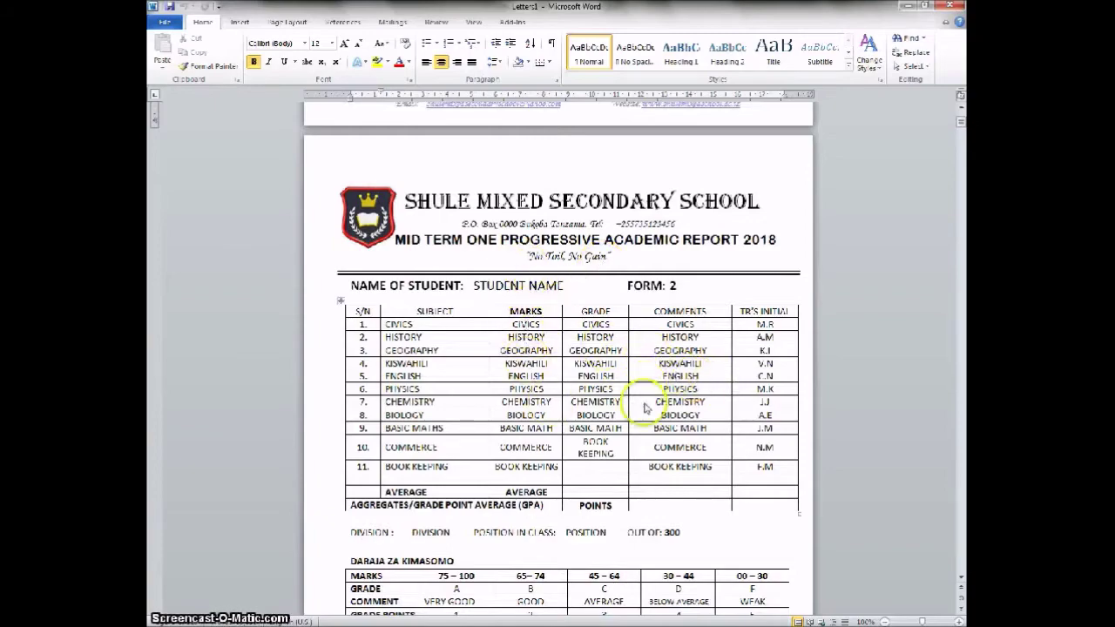
scroll(647, 398, down, 8)
scroll(645, 400, down, 8)
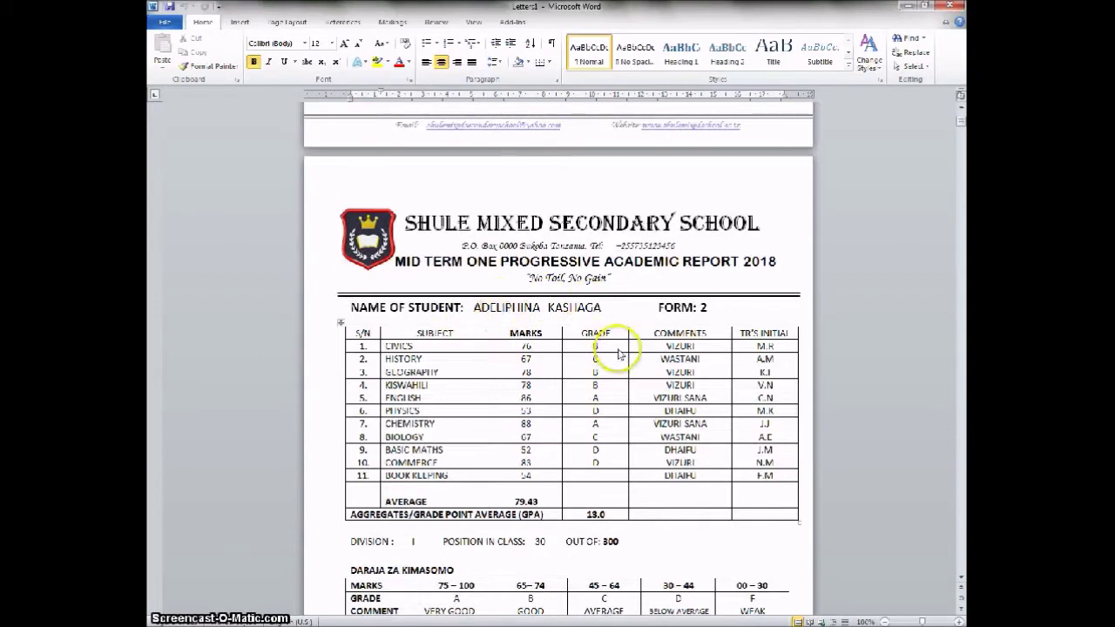
scroll(636, 372, up, 1)
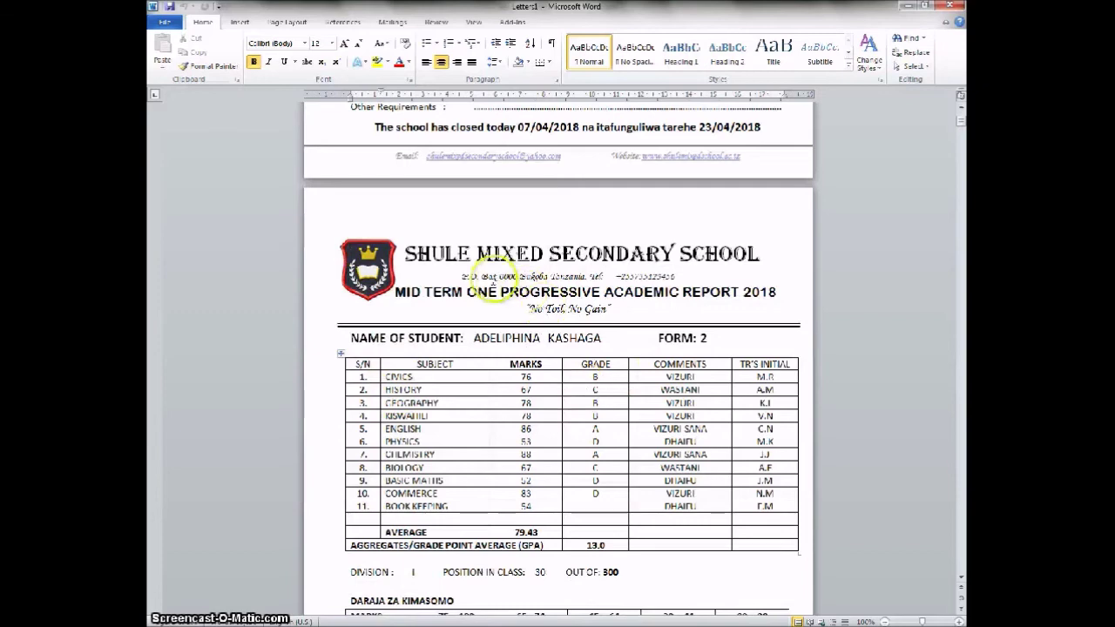
scroll(597, 436, down, 6)
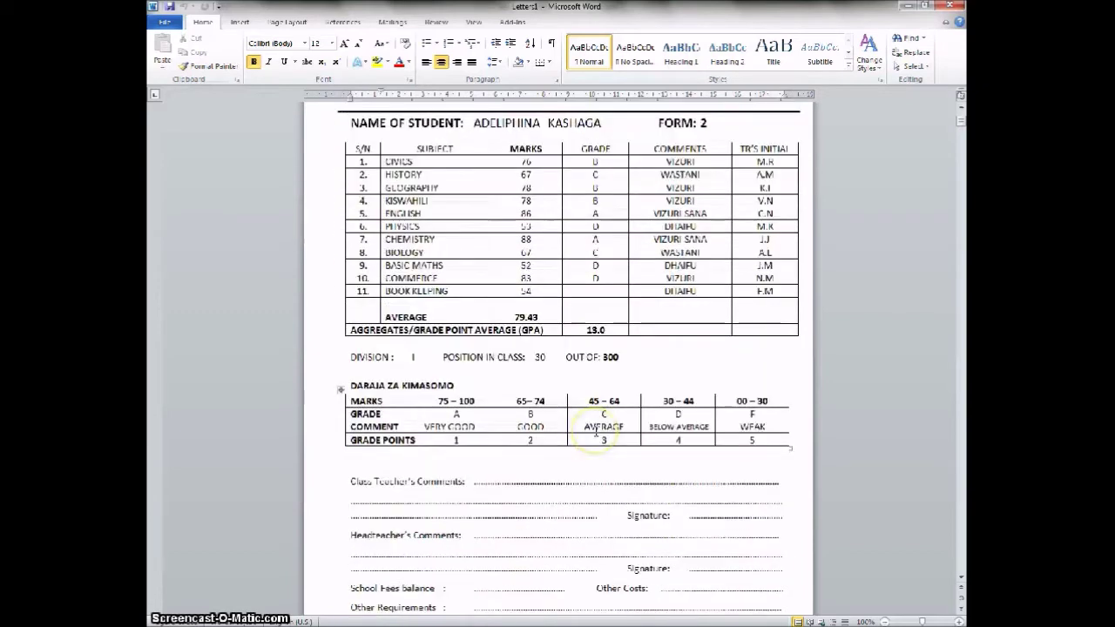
scroll(597, 435, down, 2)
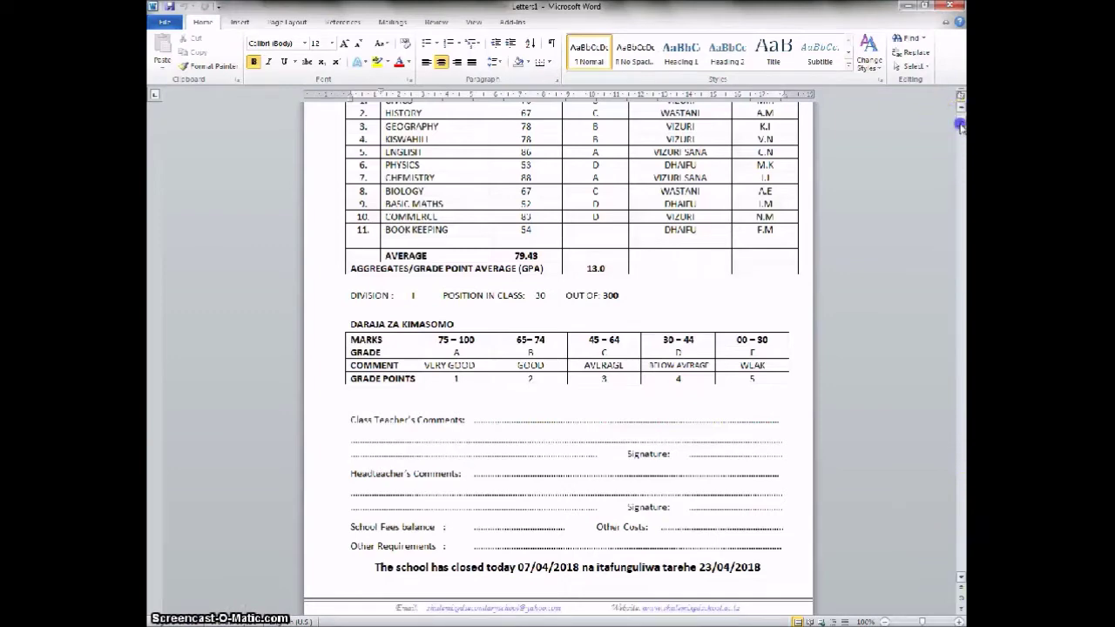
drag(959, 126, 959, 107)
drag(537, 132, 595, 612)
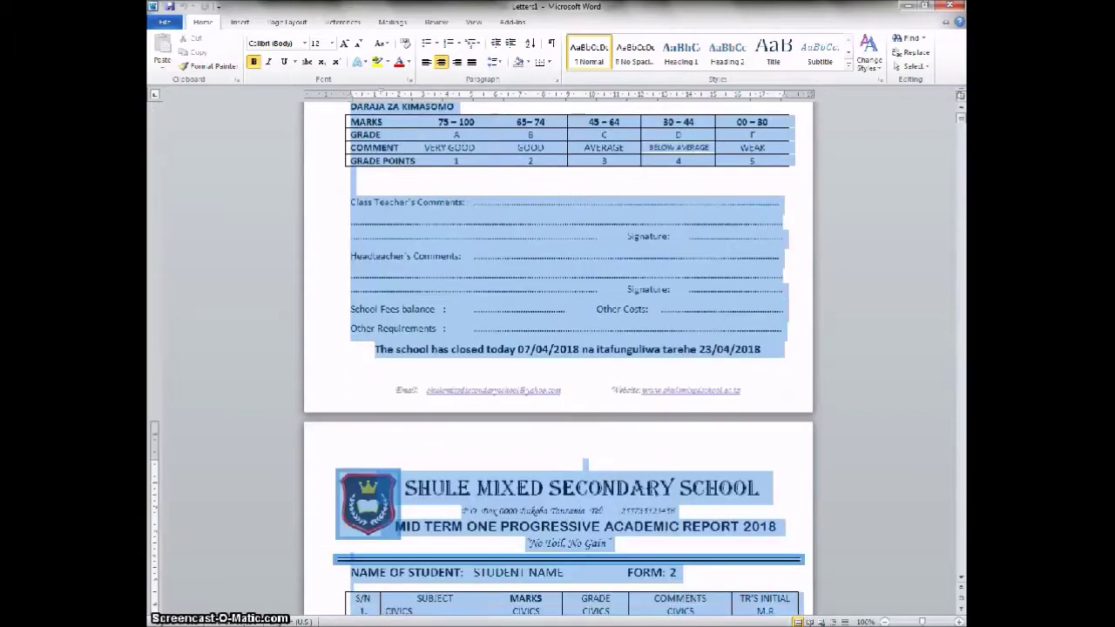
drag(585, 465, 787, 352)
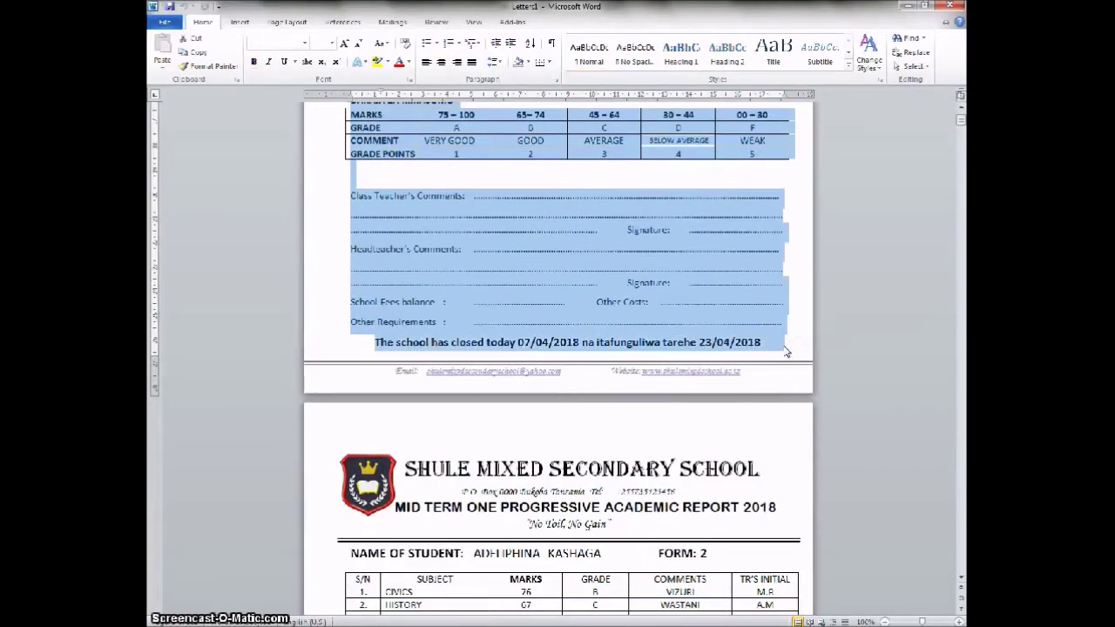
key(ctrl+Home)
click(758, 329)
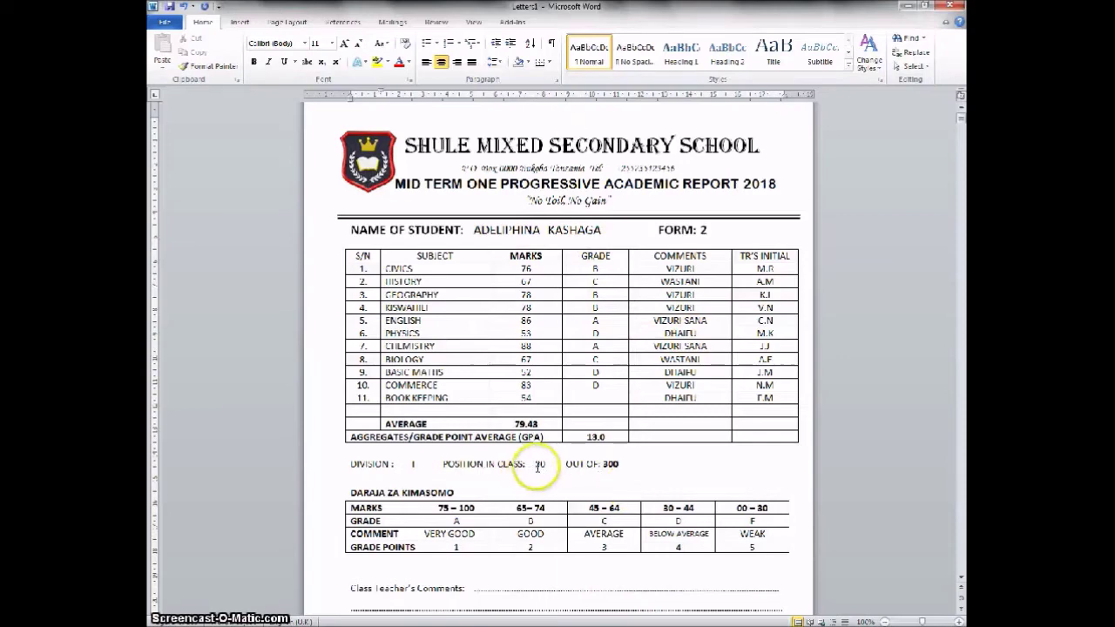
Step: Examine the merged student reports from the beginning to further into the document, checking each student's name, marks and position in class
scroll(652, 462, down, 15)
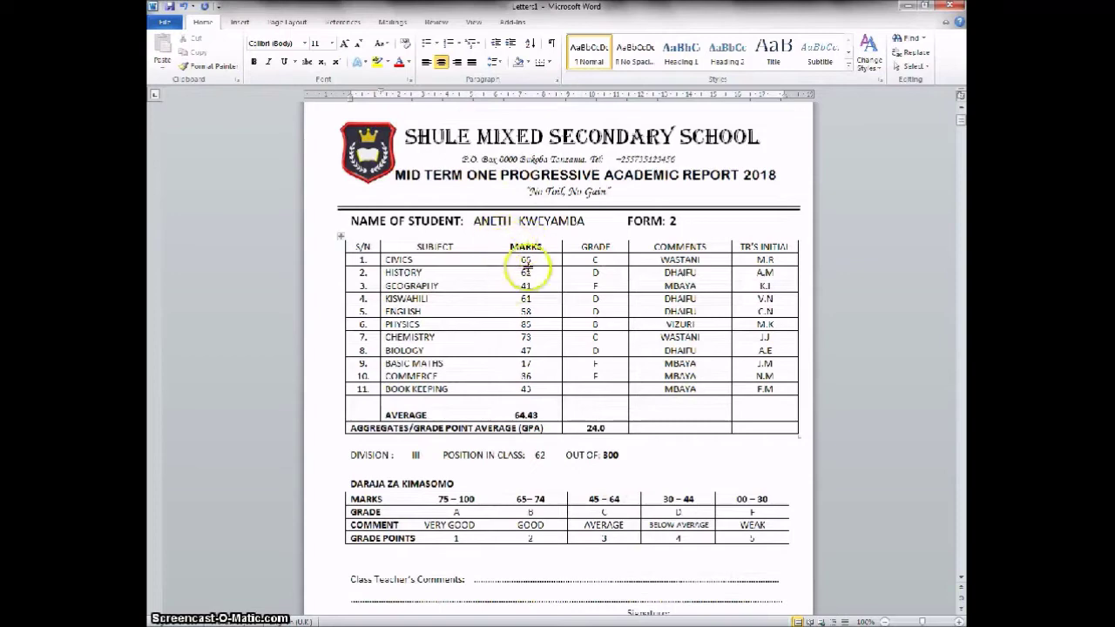
scroll(649, 505, down, 11)
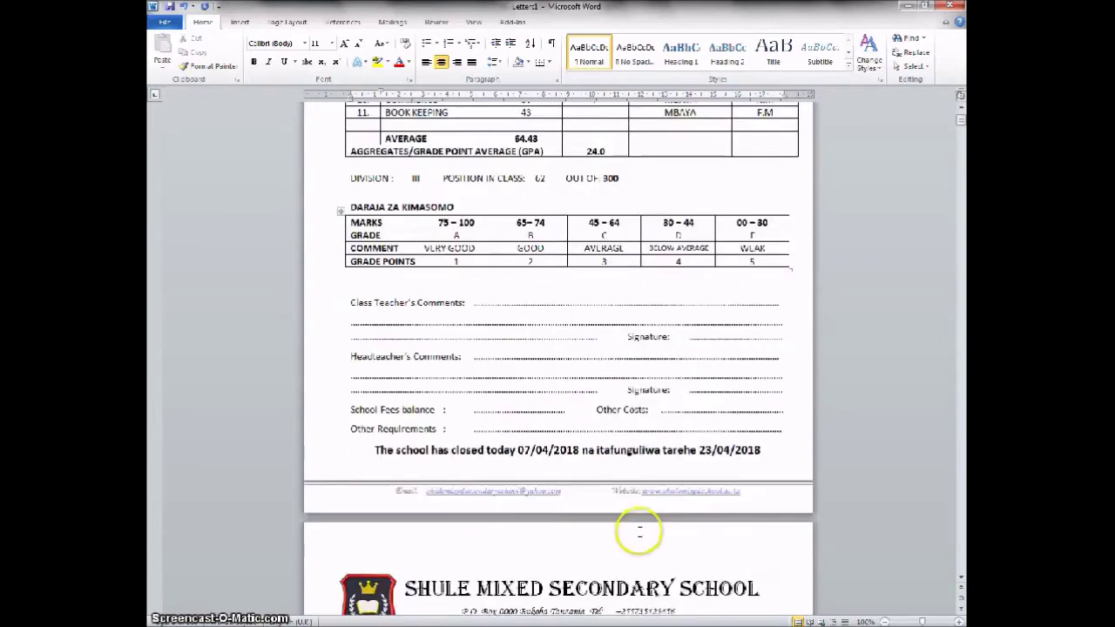
scroll(640, 526, down, 2)
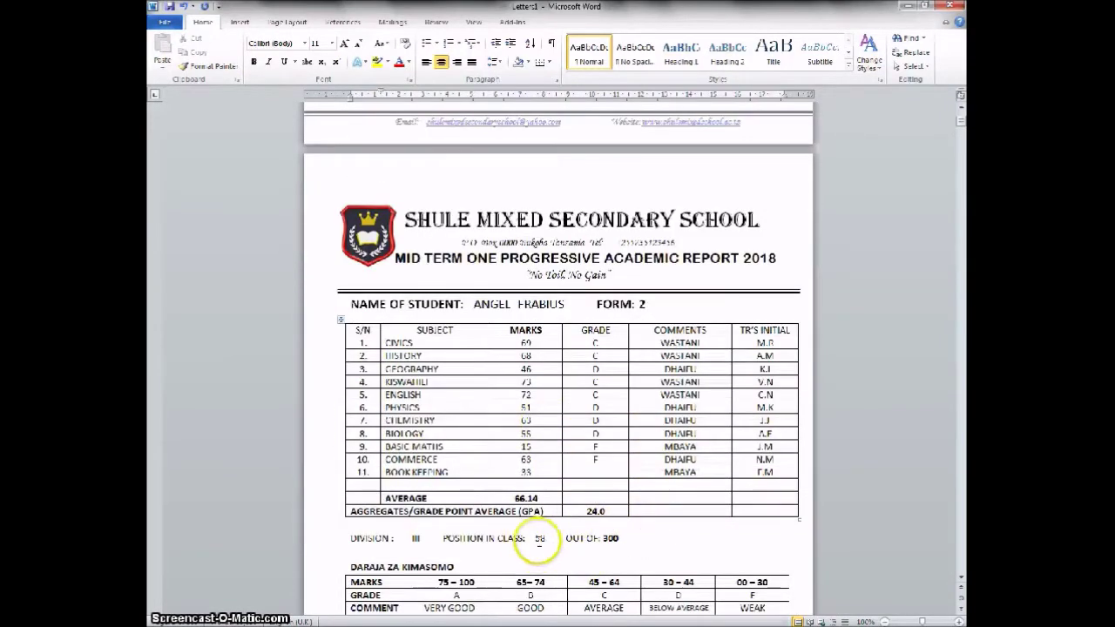
scroll(667, 537, down, 10)
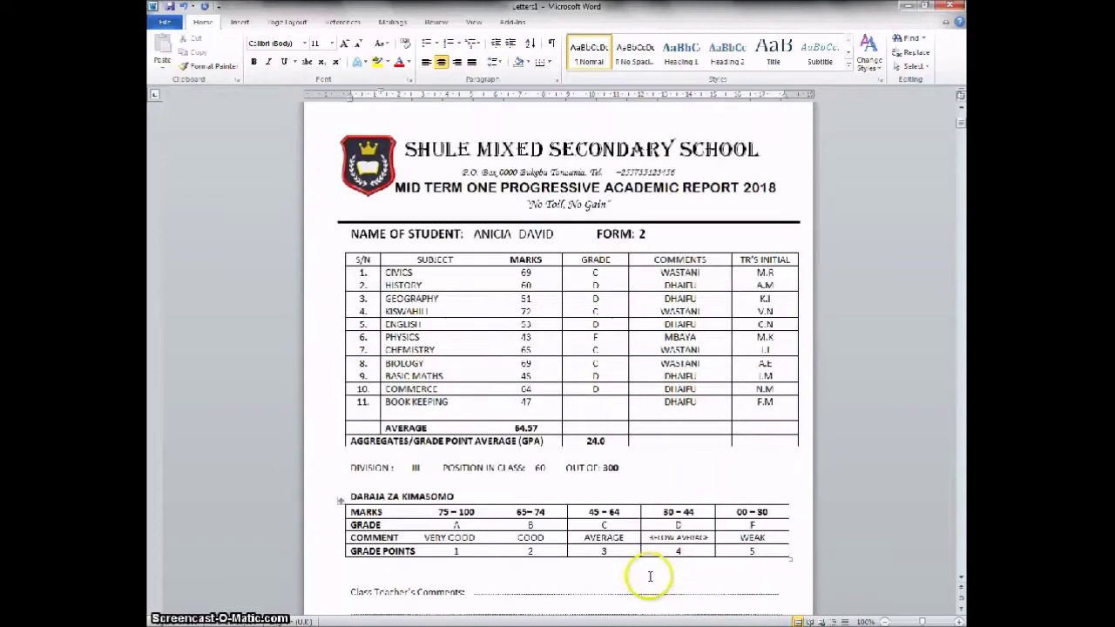
scroll(601, 509, down, 10)
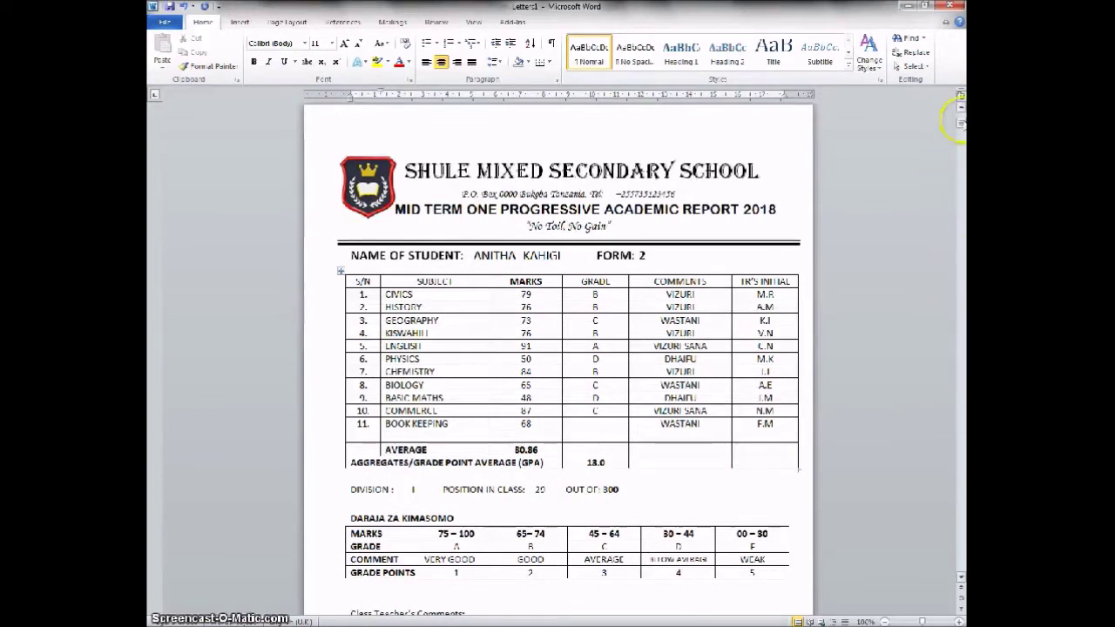
drag(960, 117, 960, 306)
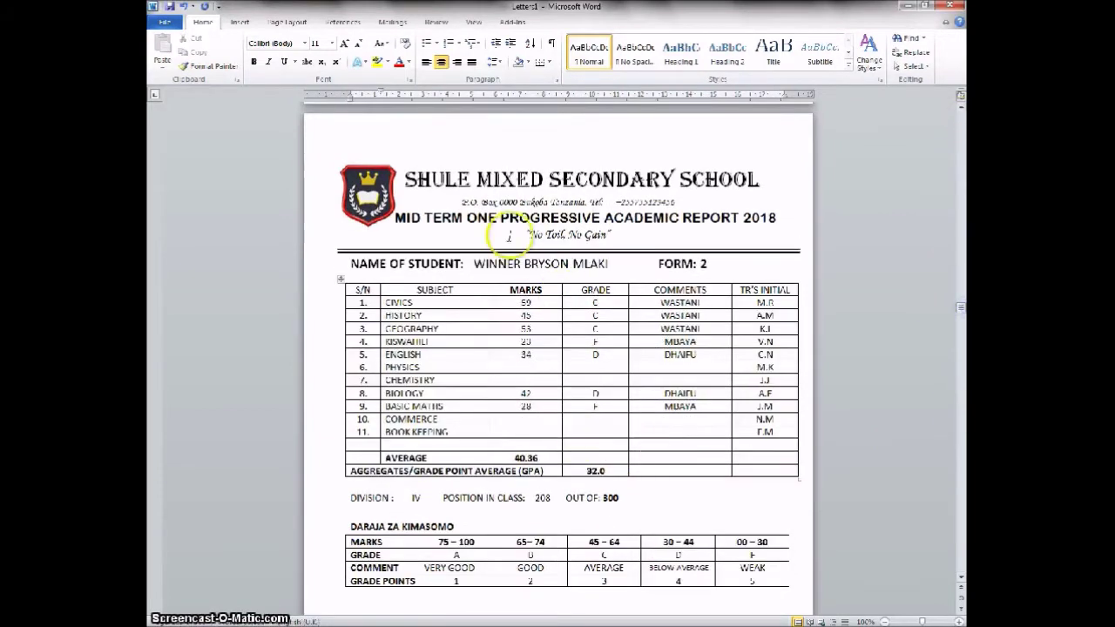
click(524, 408)
click(533, 497)
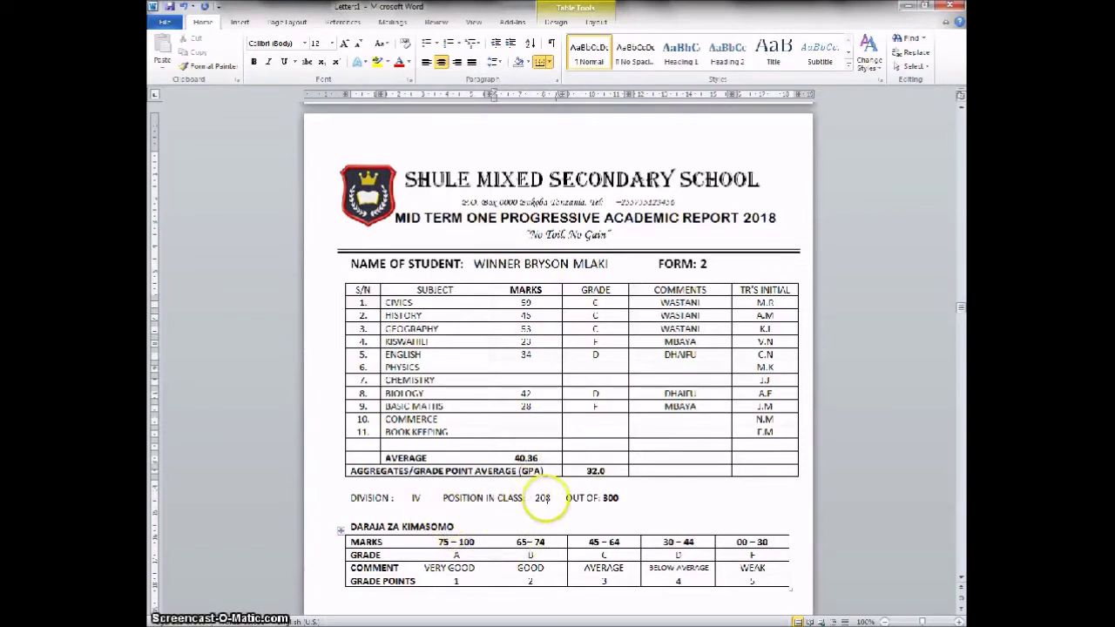
click(552, 499)
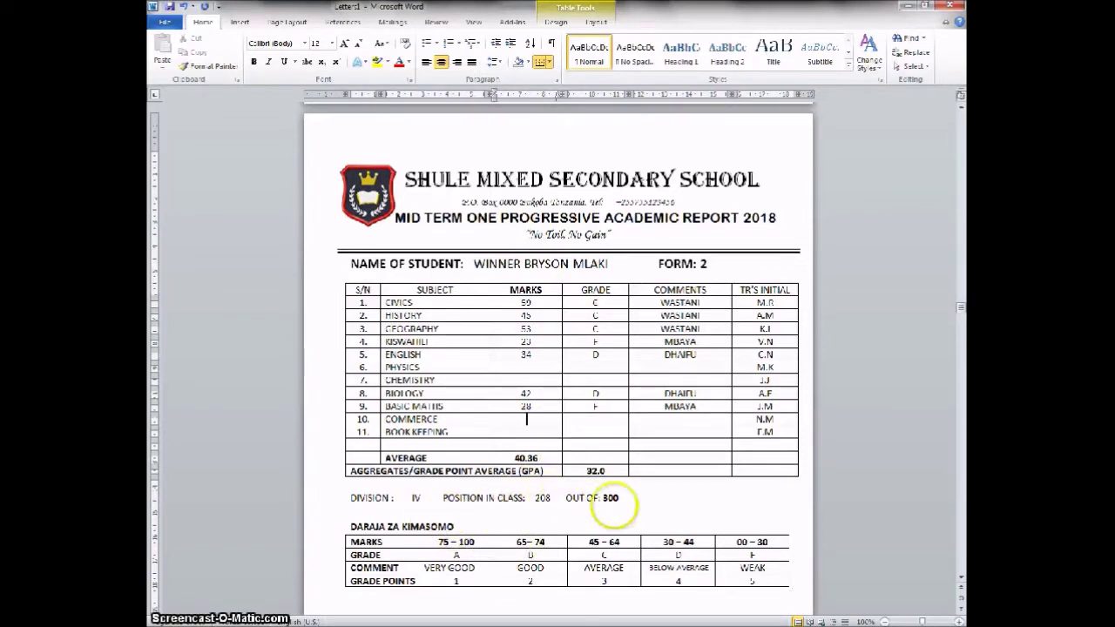
scroll(648, 557, down, 10)
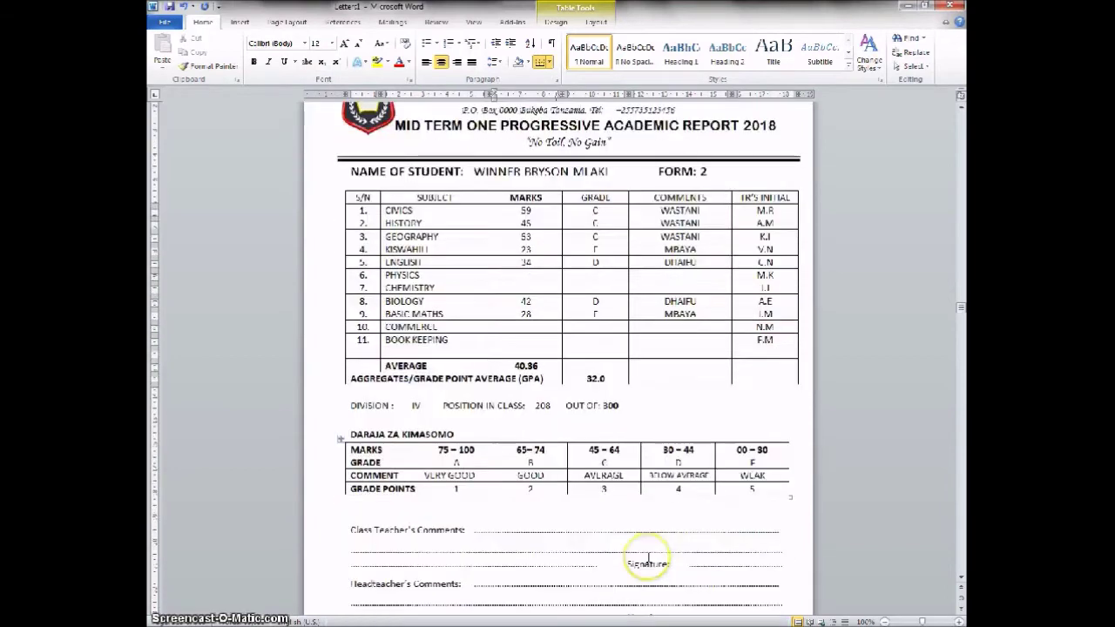
scroll(642, 544, up, 3)
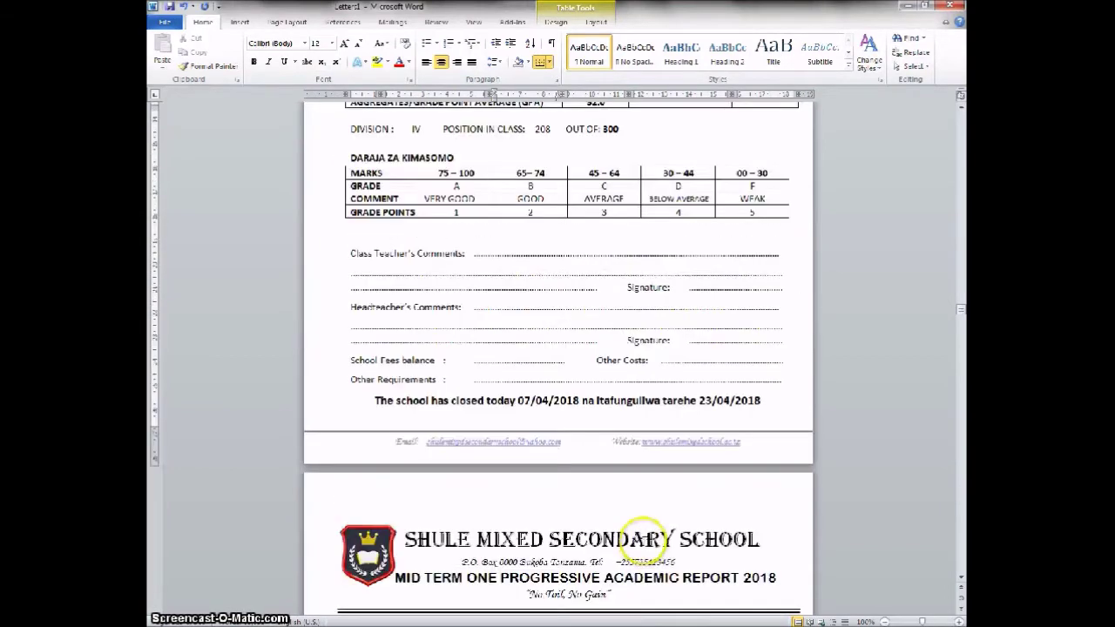
Step: Check the print preview of the merged academic reports, then return to the document and look through the following students' reports
click(161, 23)
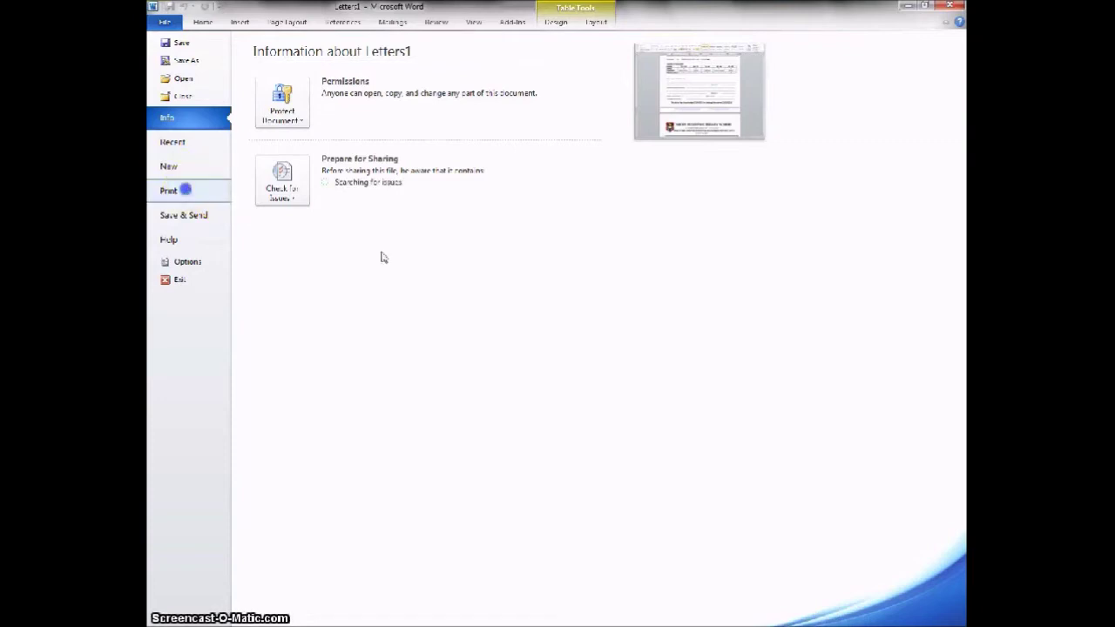
click(186, 190)
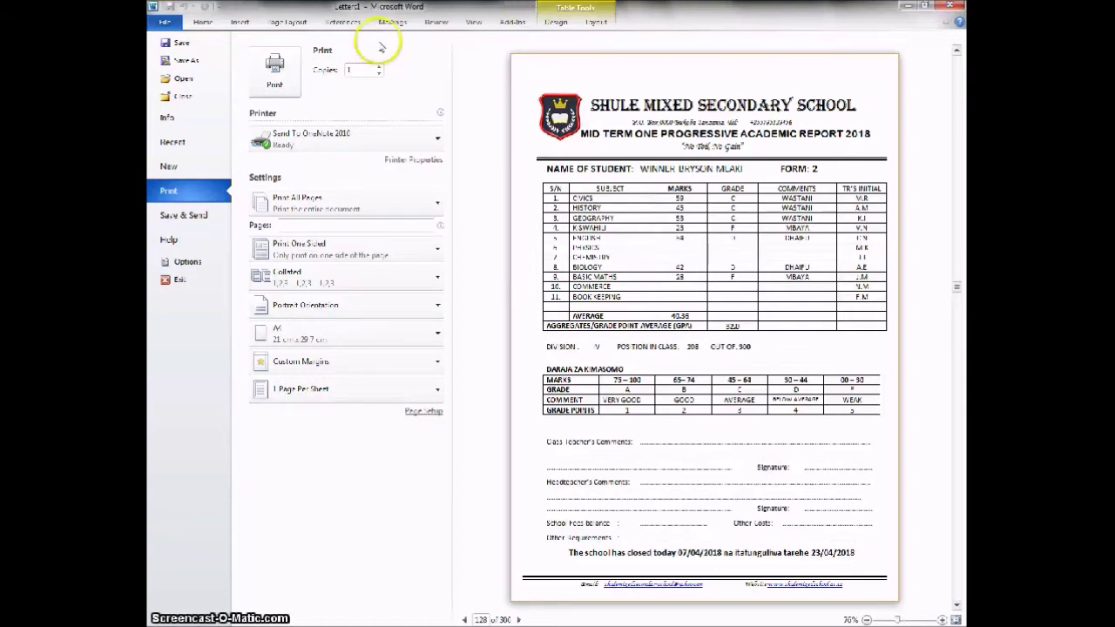
click(204, 25)
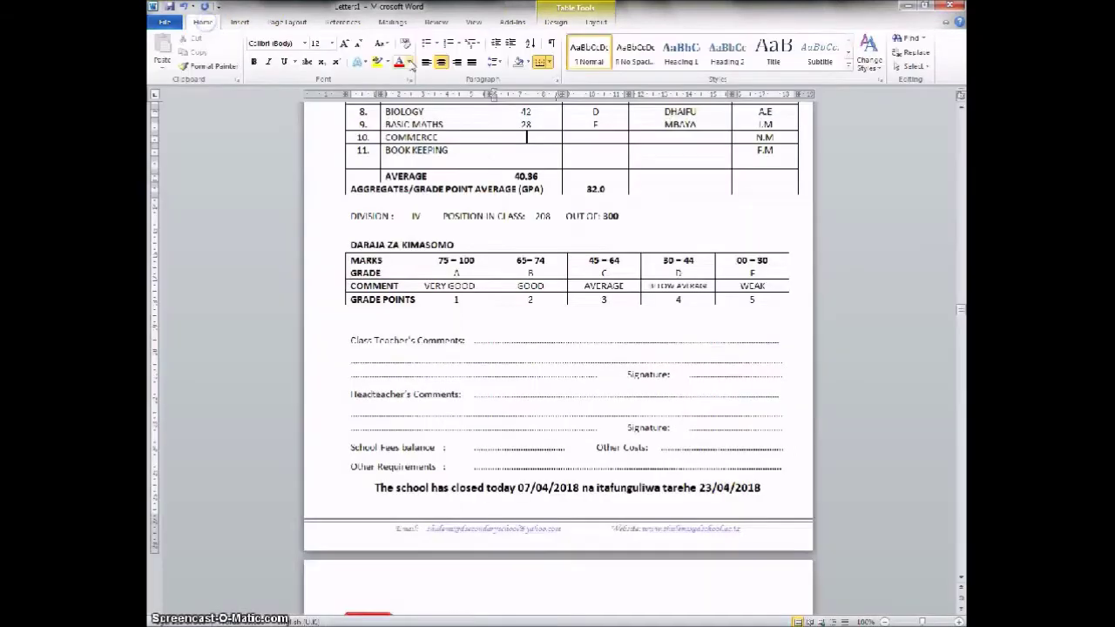
scroll(651, 361, down, 15)
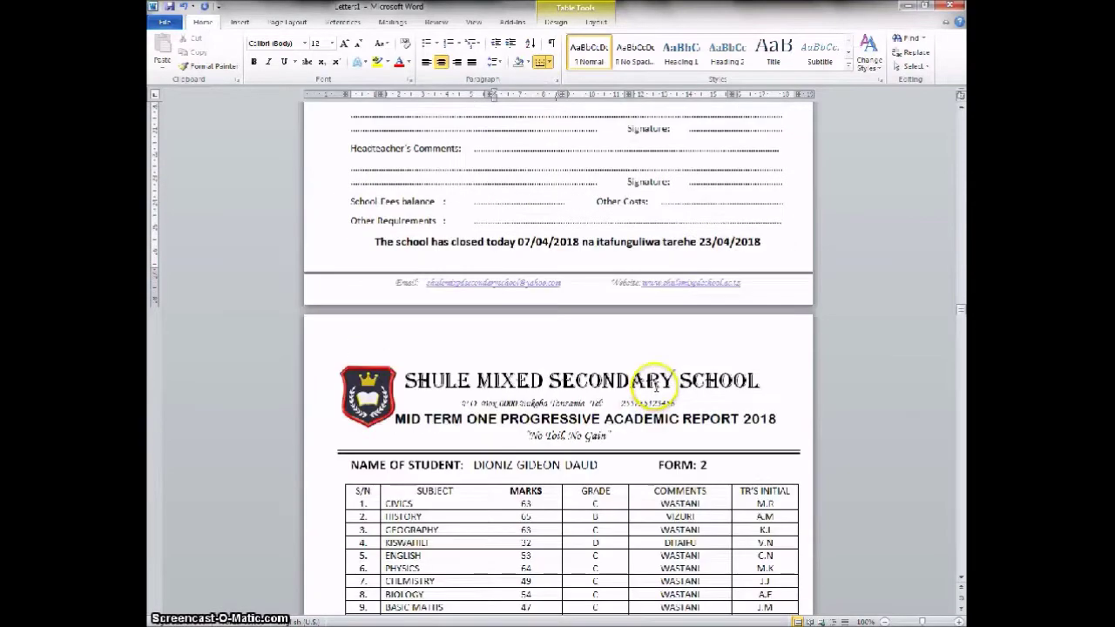
scroll(654, 387, down, 17)
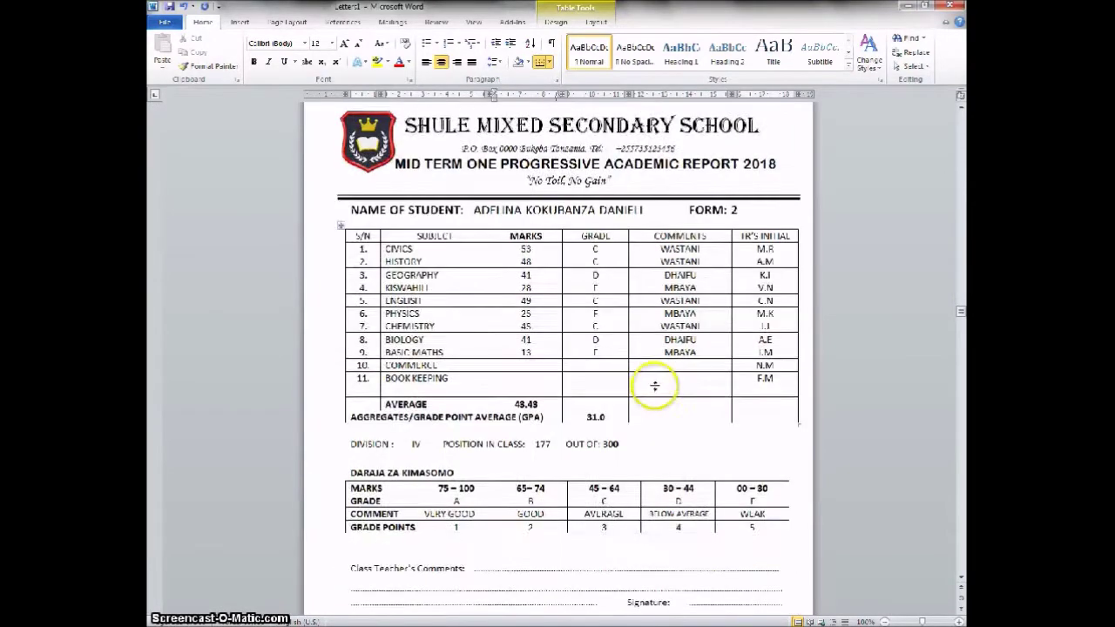
Step: Look through the following students' reports down to the comments, signature and closing-date sections, and check where the next report's page begins
scroll(655, 386, down, 7)
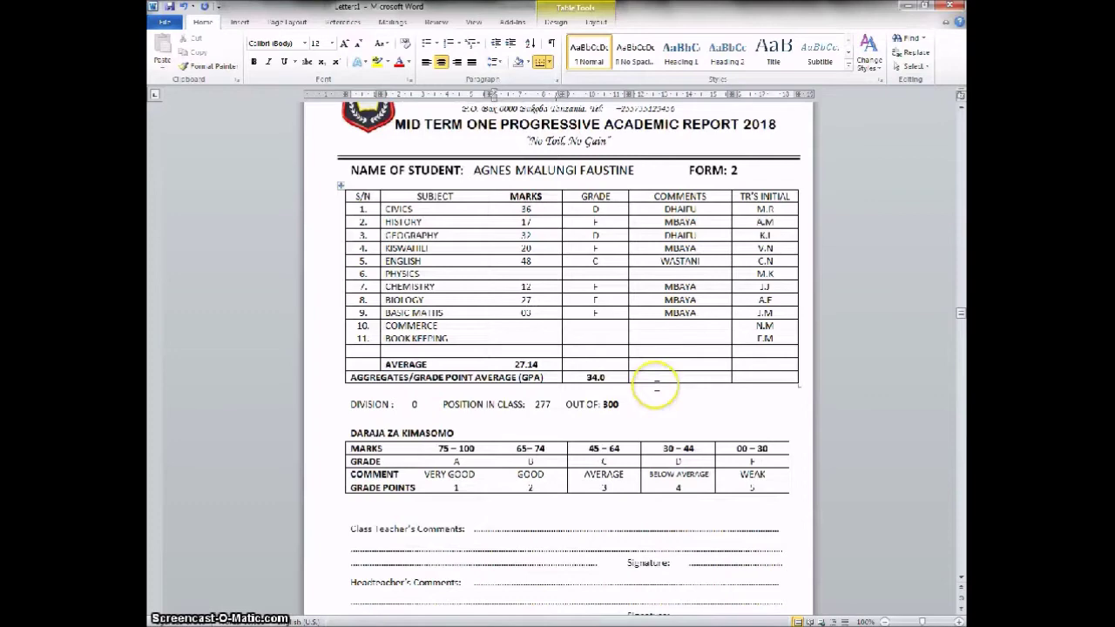
scroll(656, 389, down, 4)
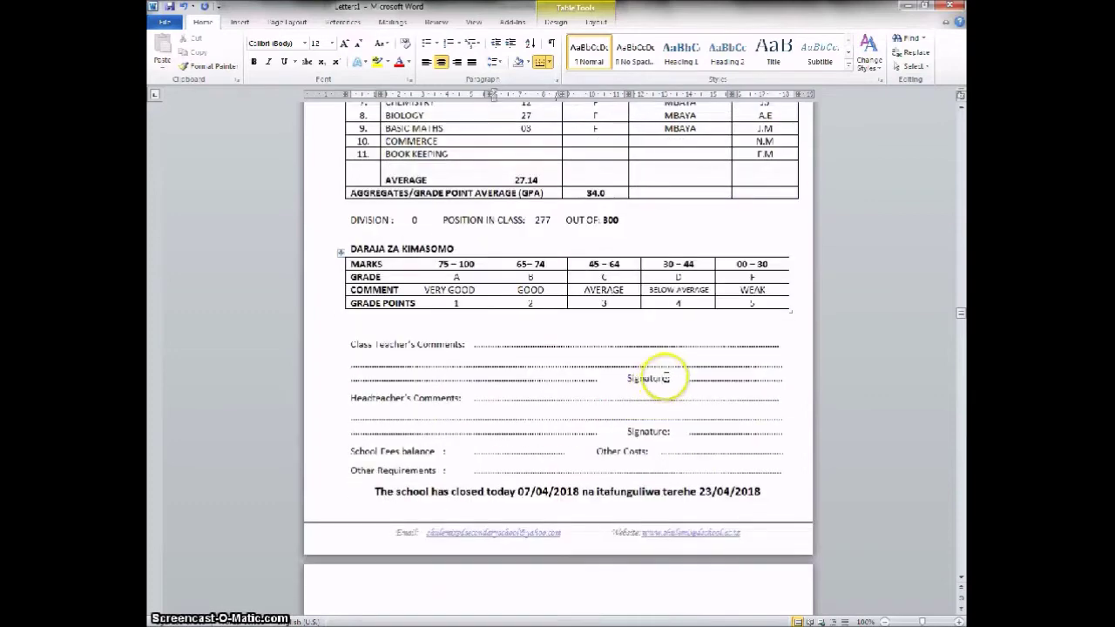
scroll(724, 444, down, 3)
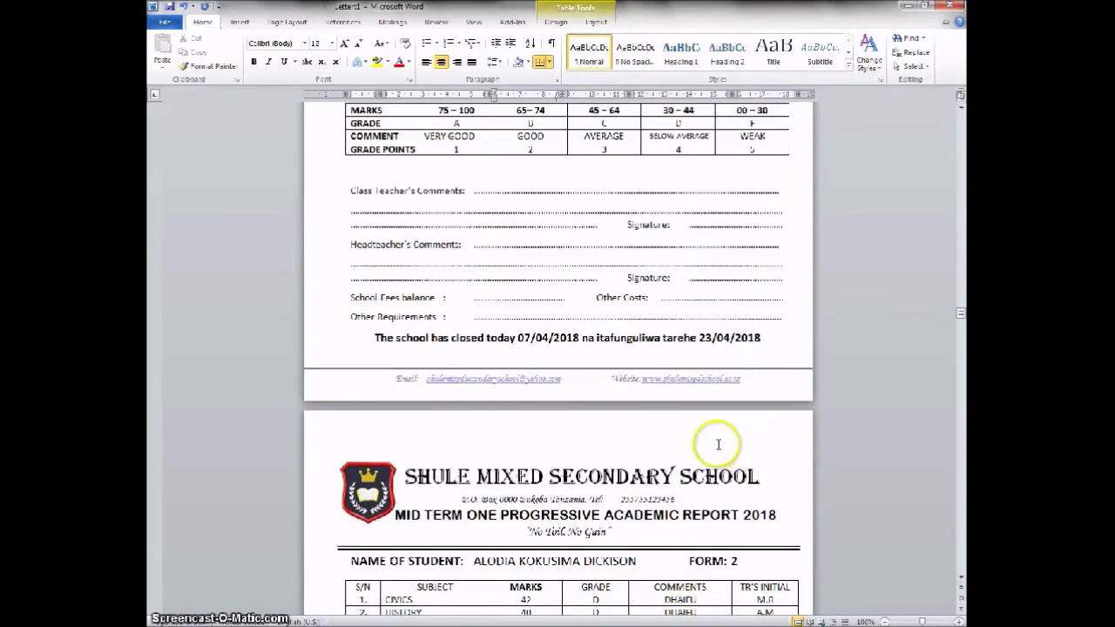
click(569, 447)
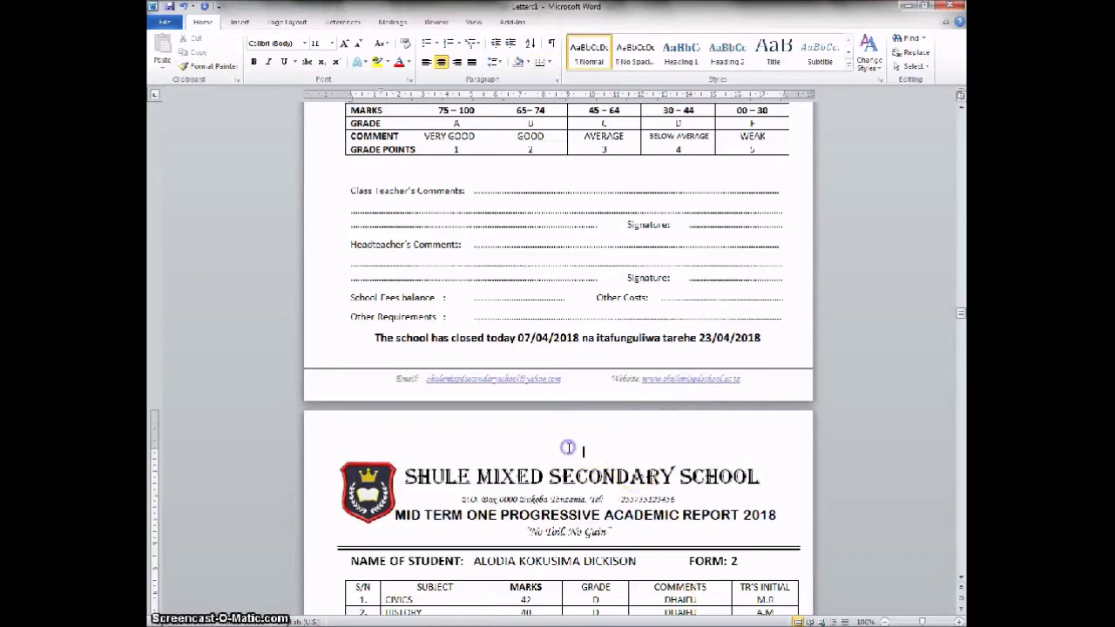
click(573, 446)
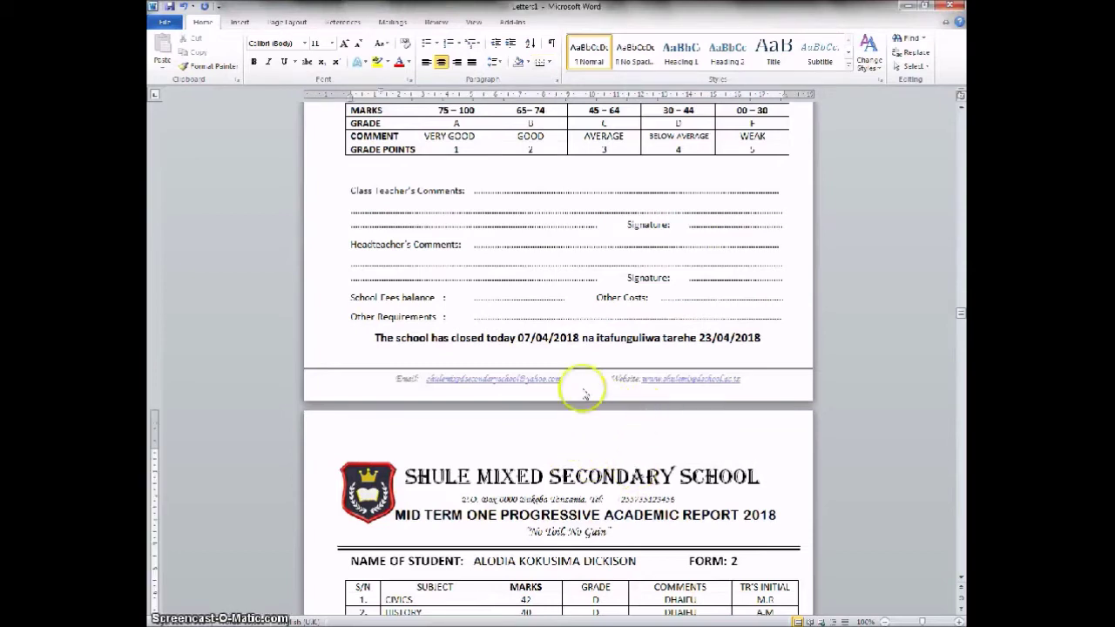
click(642, 191)
Step: Return to the first student's report and review its subject grades from Civics to Commerce alongside the teachers' comments
drag(959, 311, 956, 106)
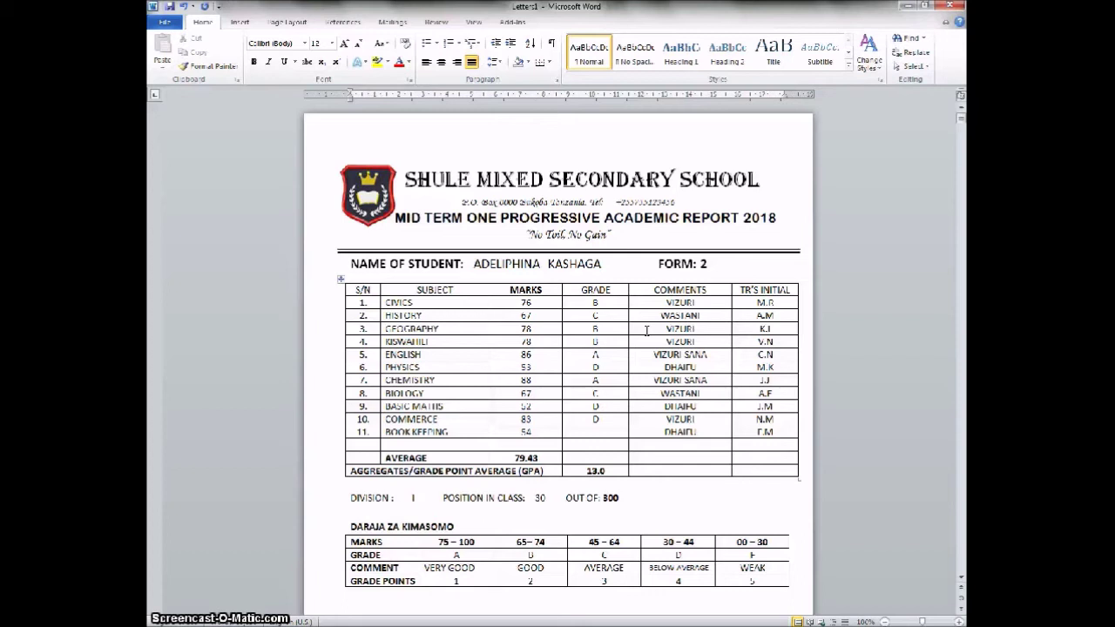
click(611, 301)
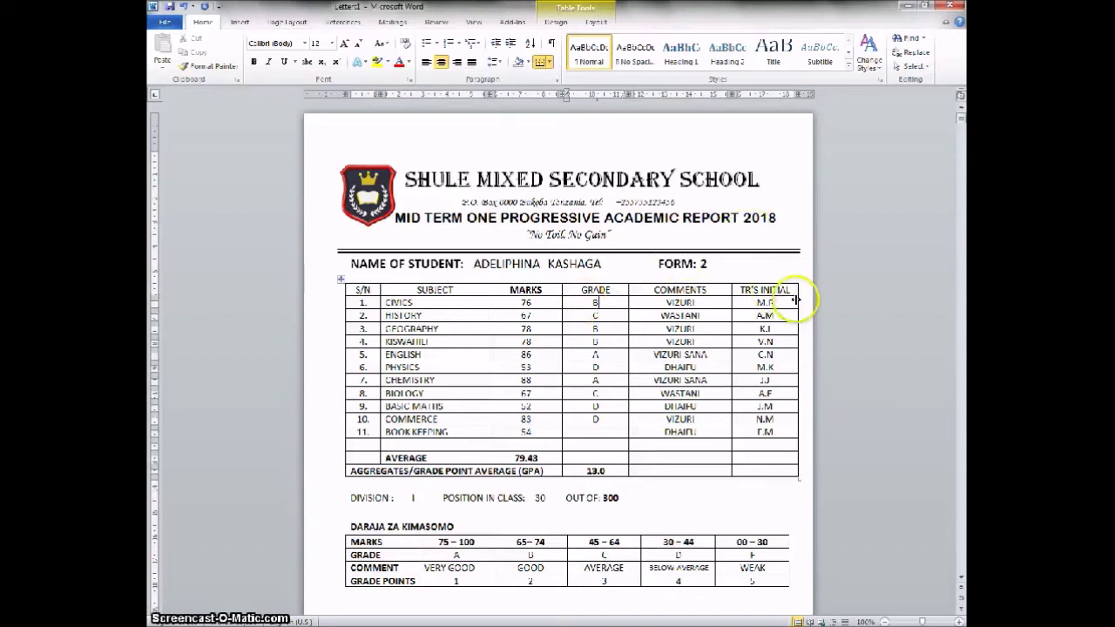
click(778, 216)
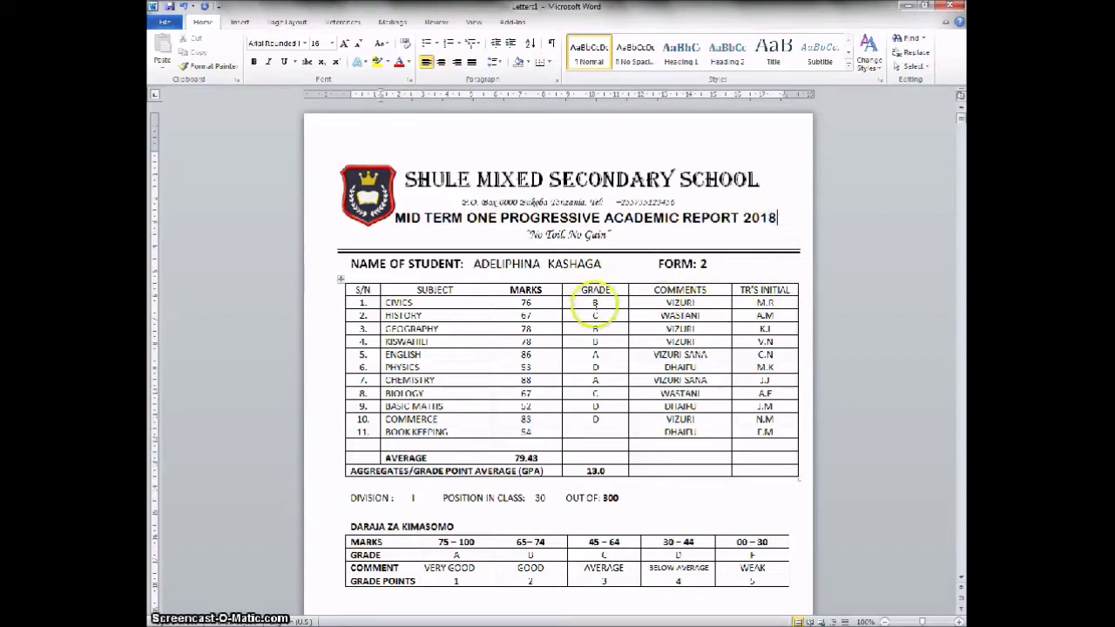
drag(594, 302, 597, 421)
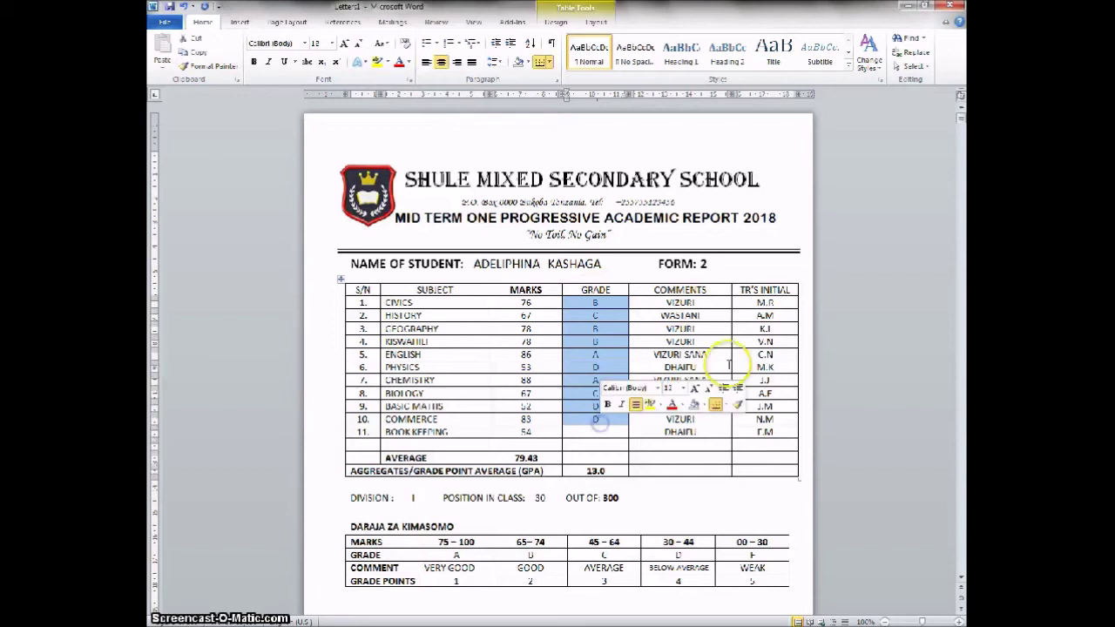
click(701, 365)
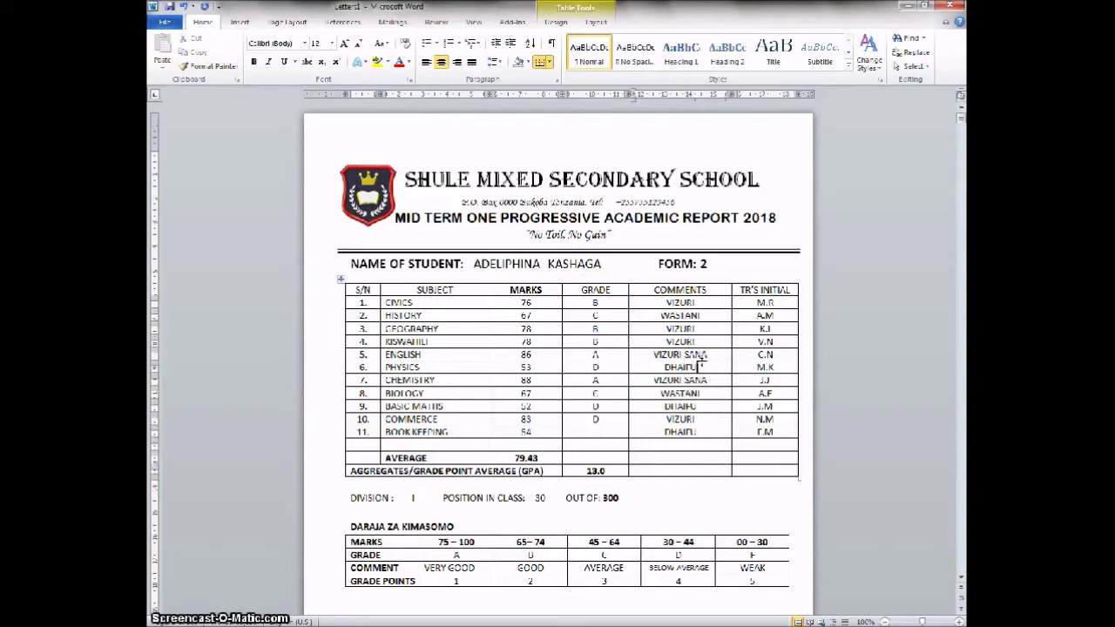